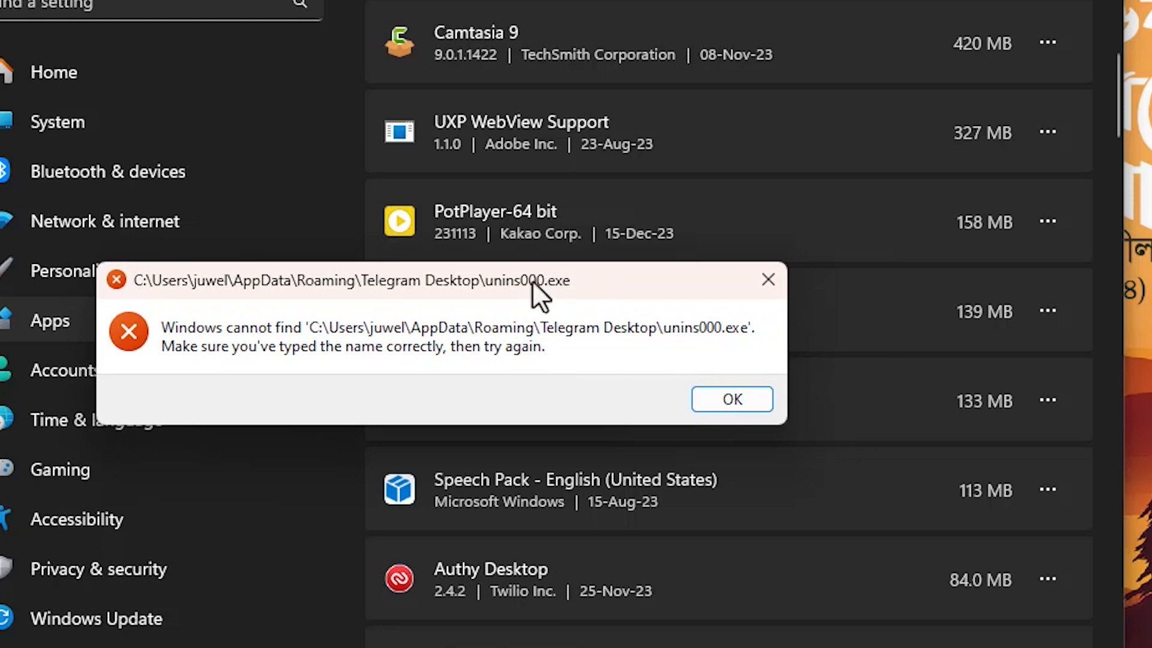
Step: Dismiss the missing unins000.exe error and try again to uninstall Telegram Desktop from the installed apps list
drag(460, 283, 507, 88)
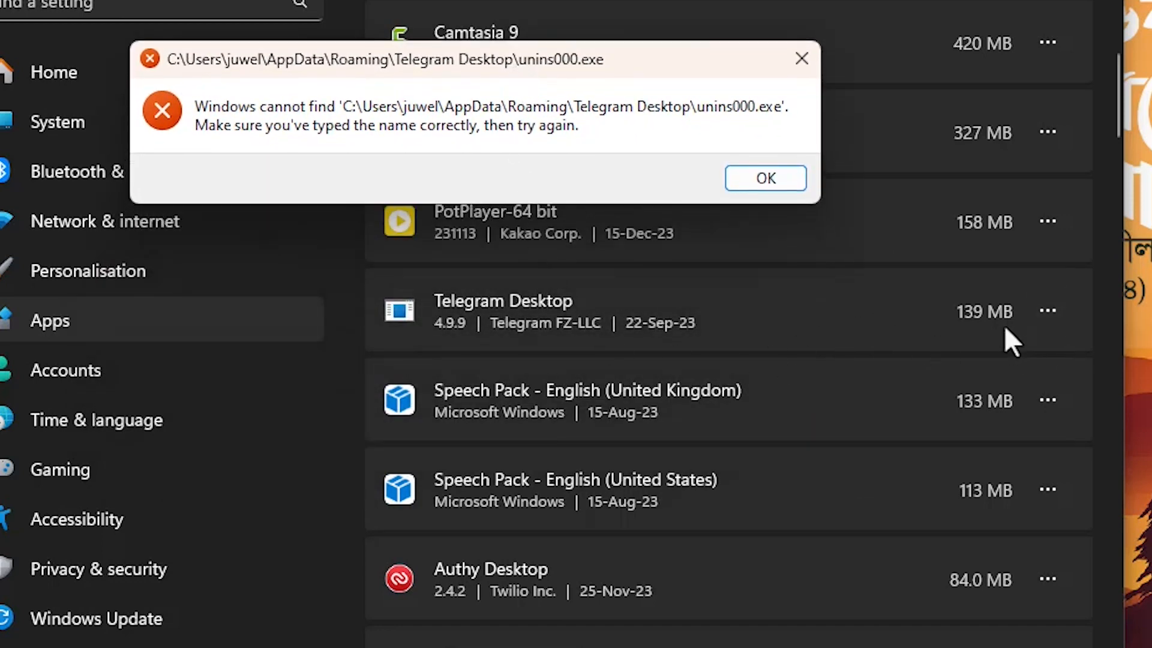
click(761, 178)
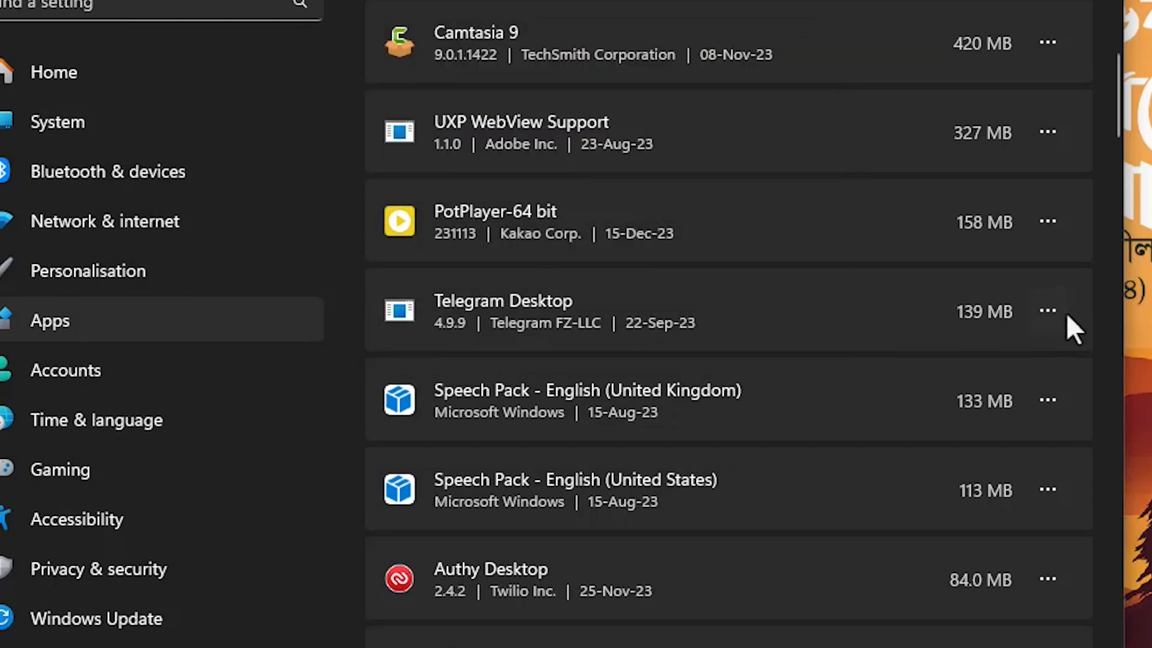
click(1050, 310)
click(861, 400)
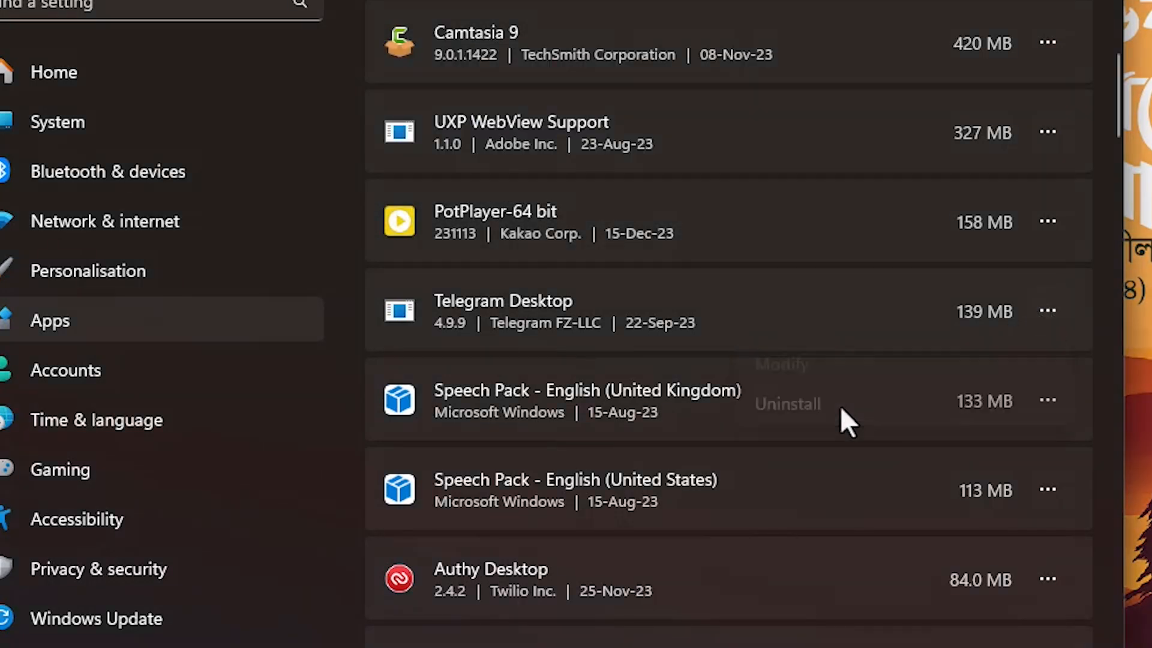
click(1000, 449)
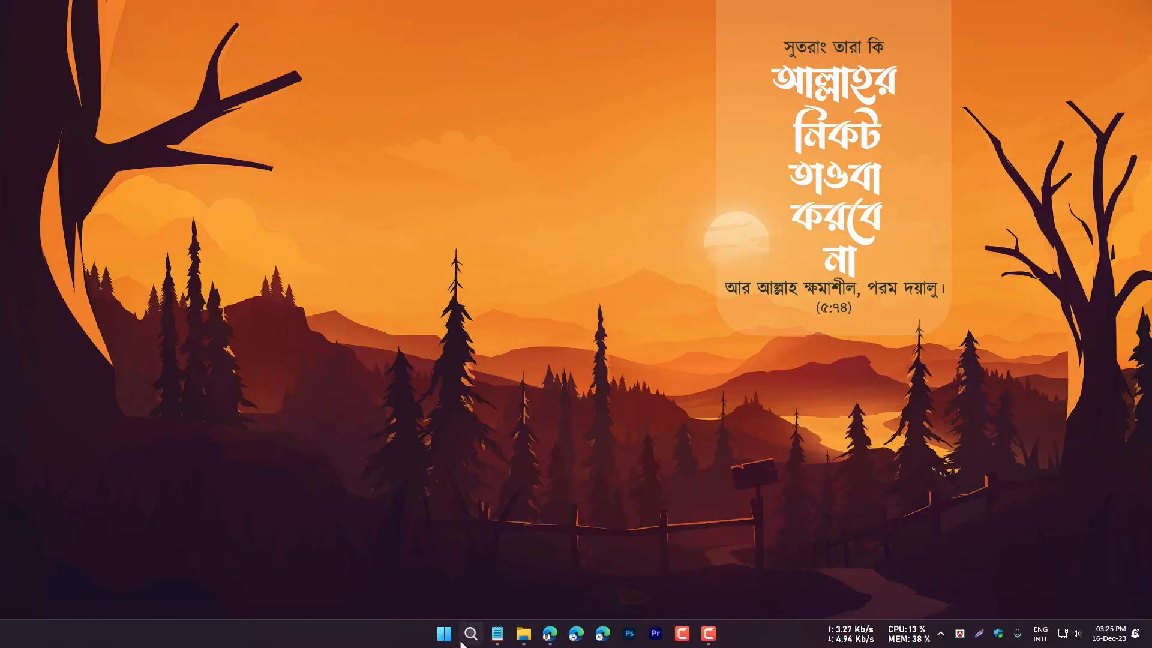
Step: Search Windows for regedit and run Registry Editor as administrator
click(465, 640)
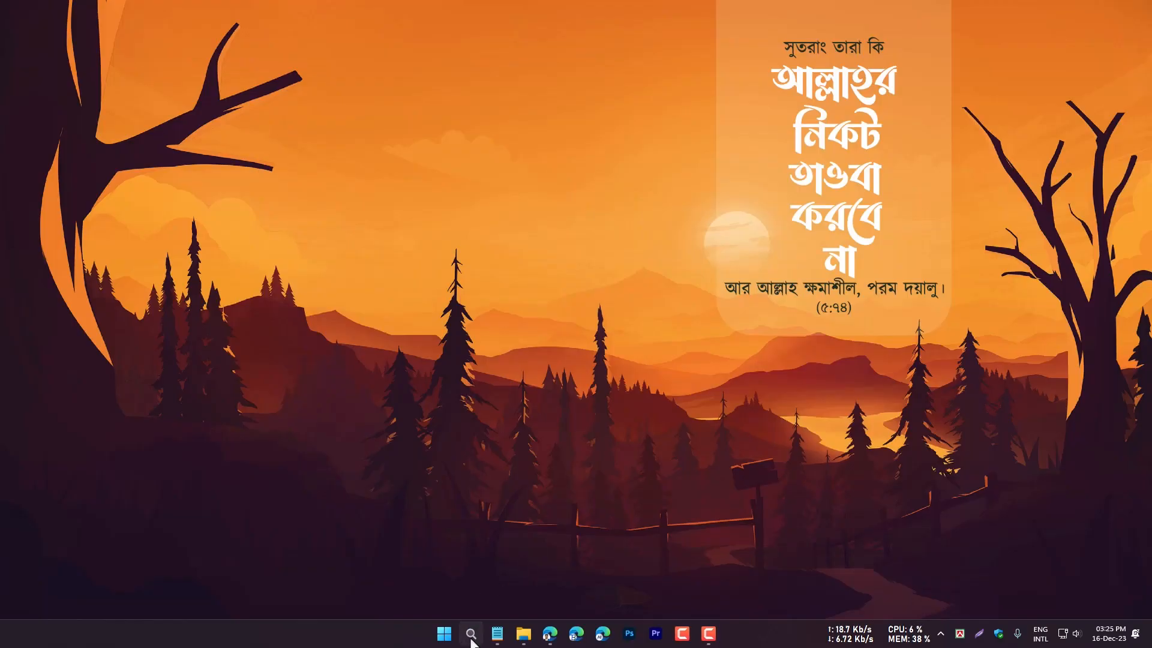
text(re)
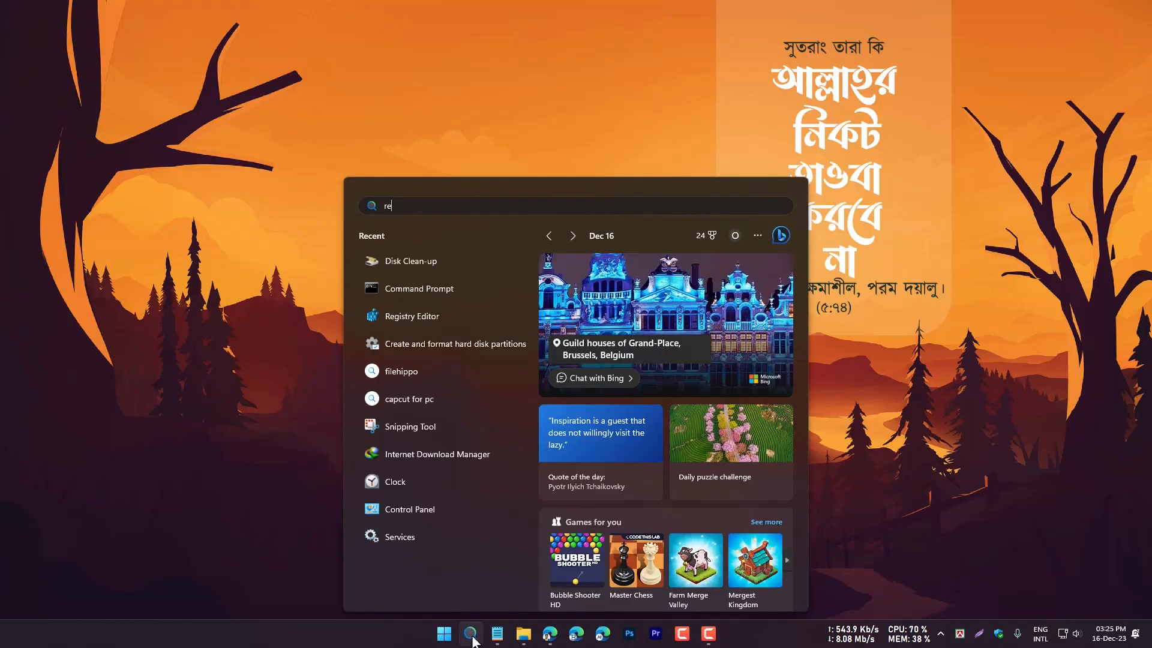
text(g)
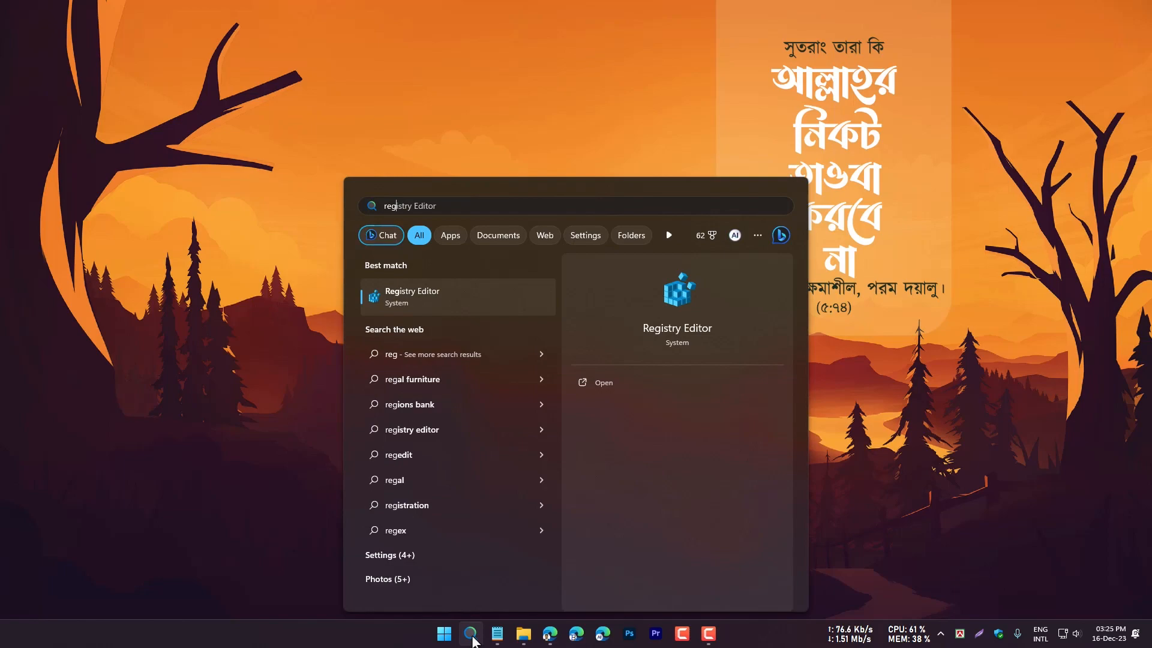
text(edit)
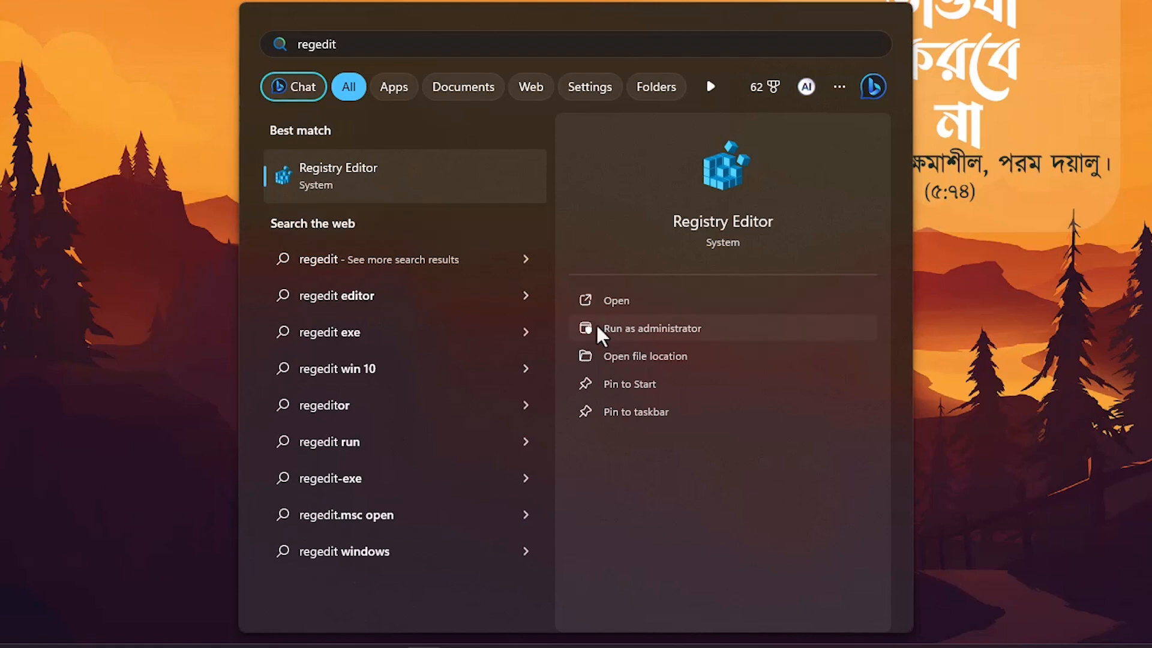
click(665, 329)
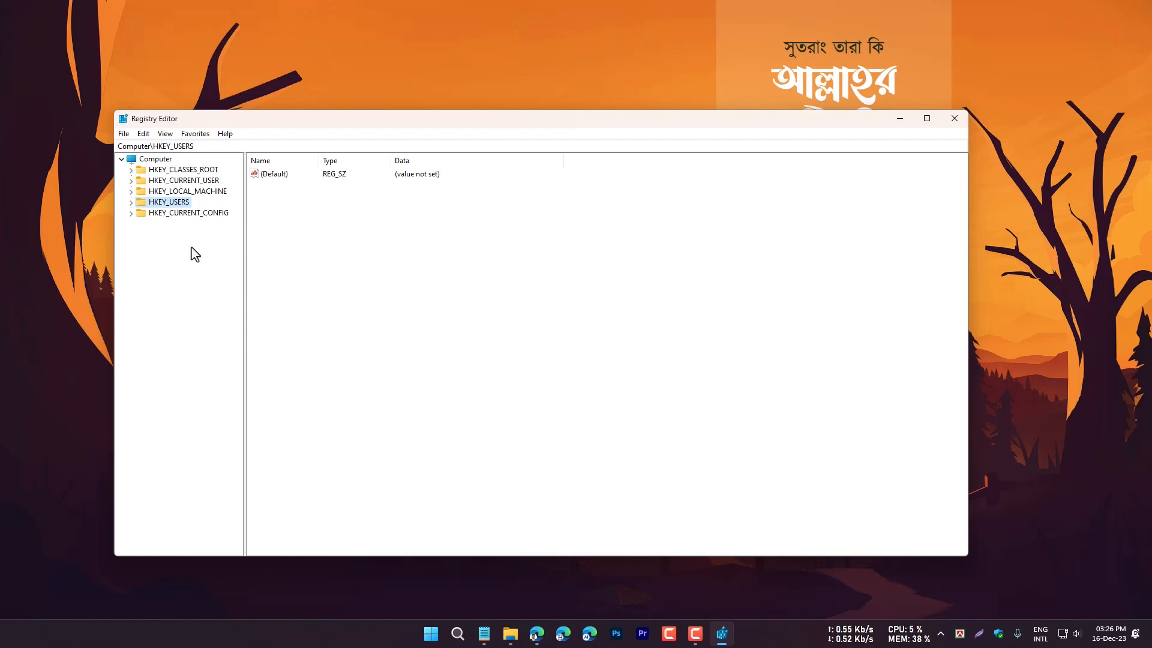
Step: Expand the registry tree through HKEY_LOCAL_MACHINE and SOFTWARE to the WOW6432Node key
double_click(156, 192)
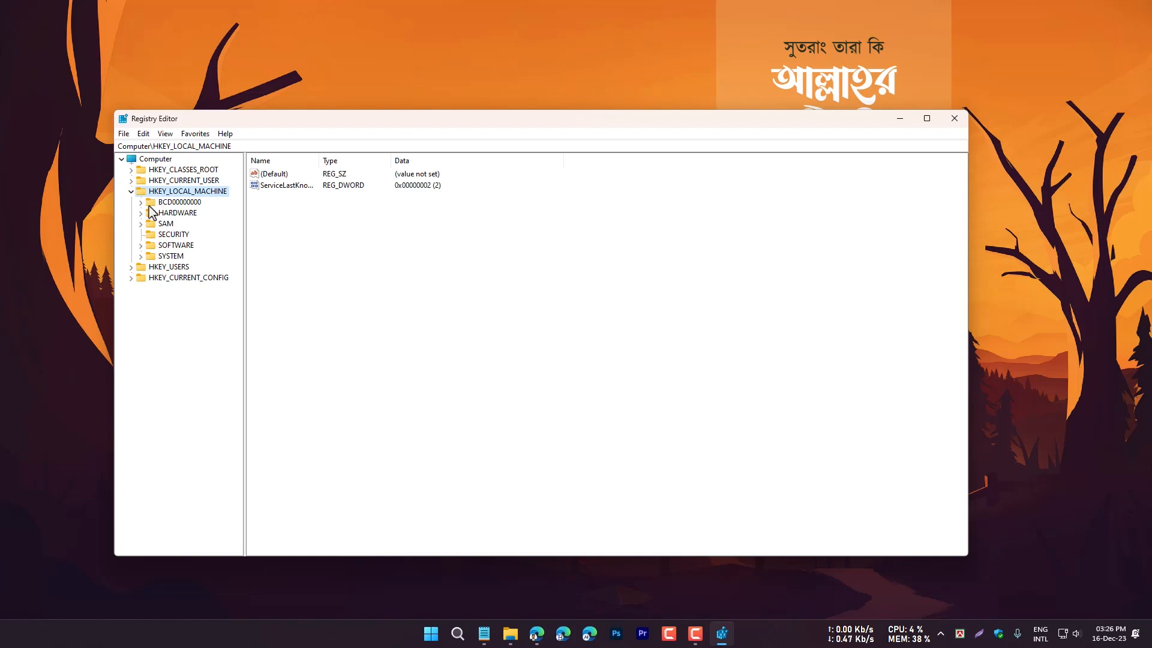
double_click(176, 245)
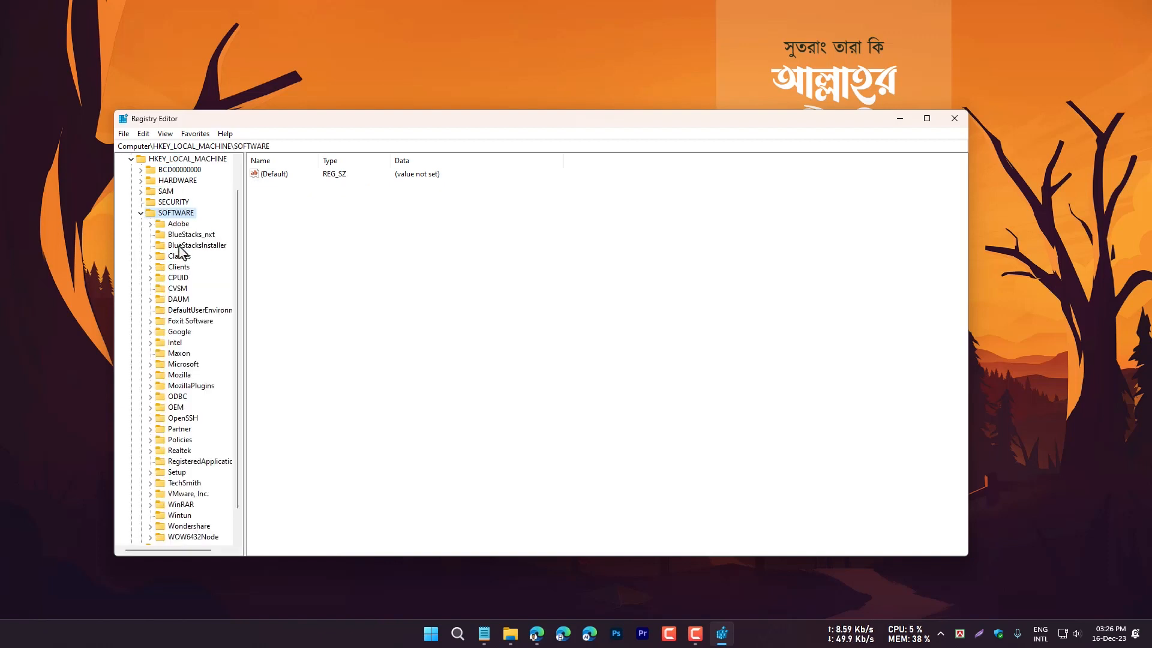
scroll(186, 445, down, 1)
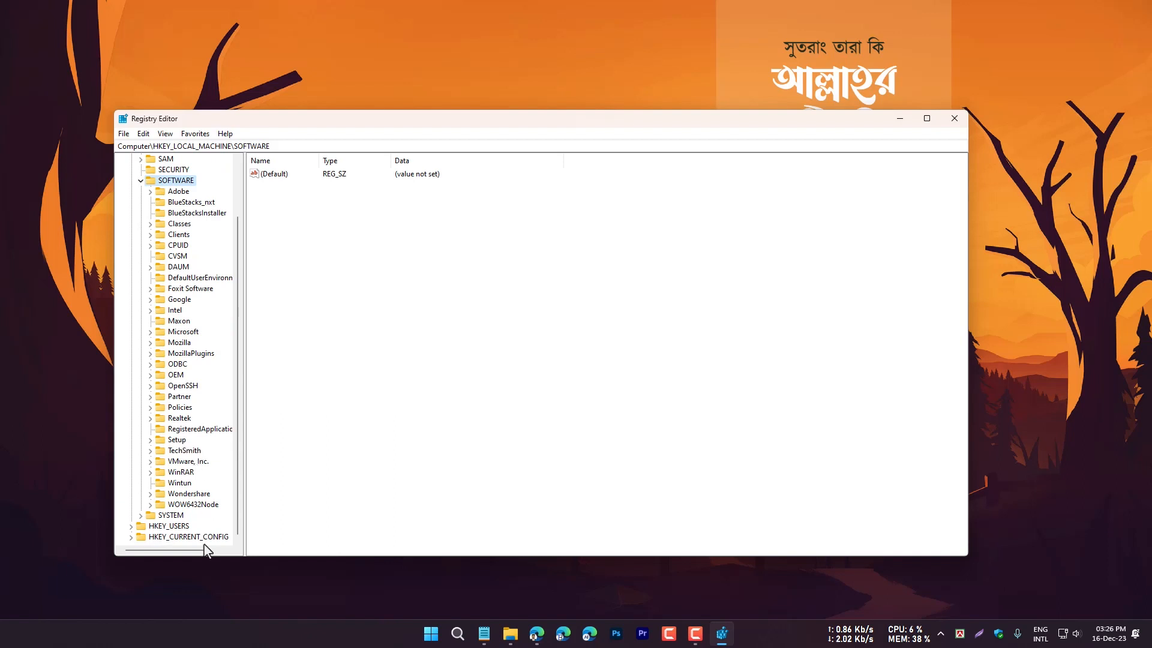
double_click(186, 506)
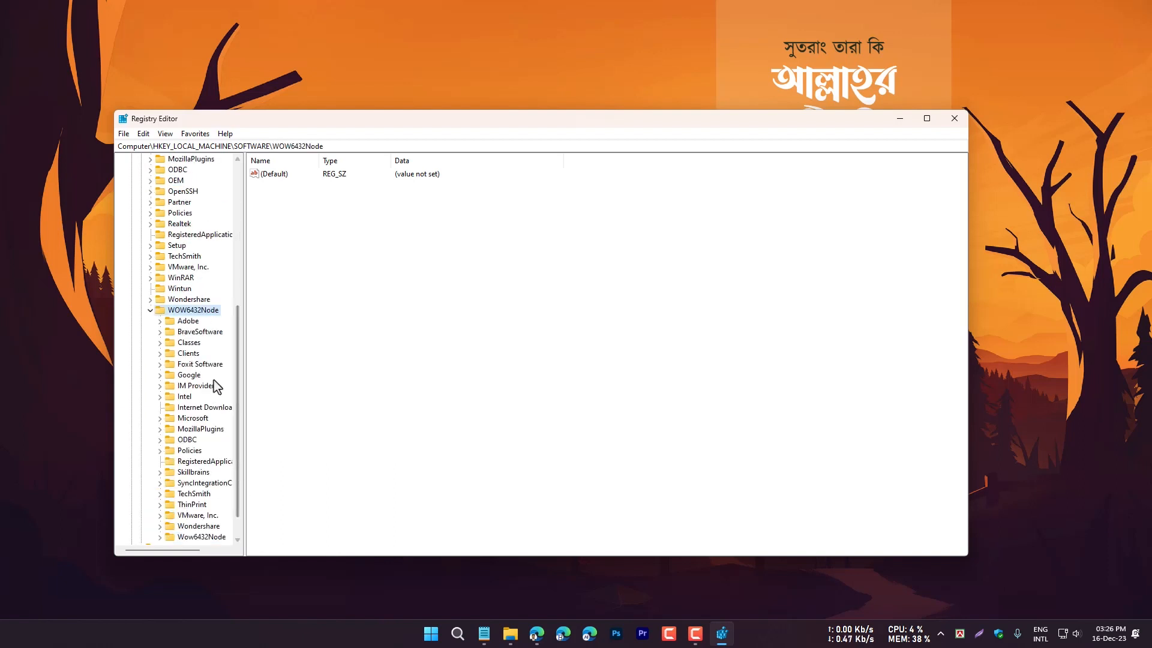
Step: Expand the Microsoft, Windows and CurrentVersion keys under WOW6432Node, widening the key tree so their names are readable
drag(239, 342, 239, 352)
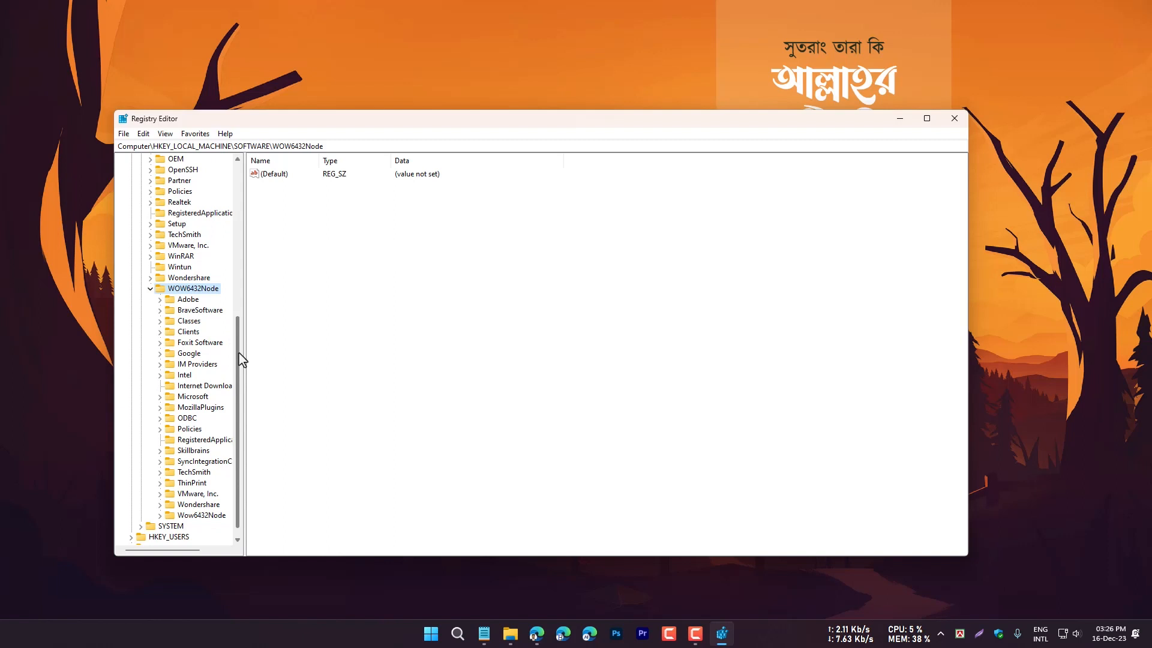
double_click(191, 397)
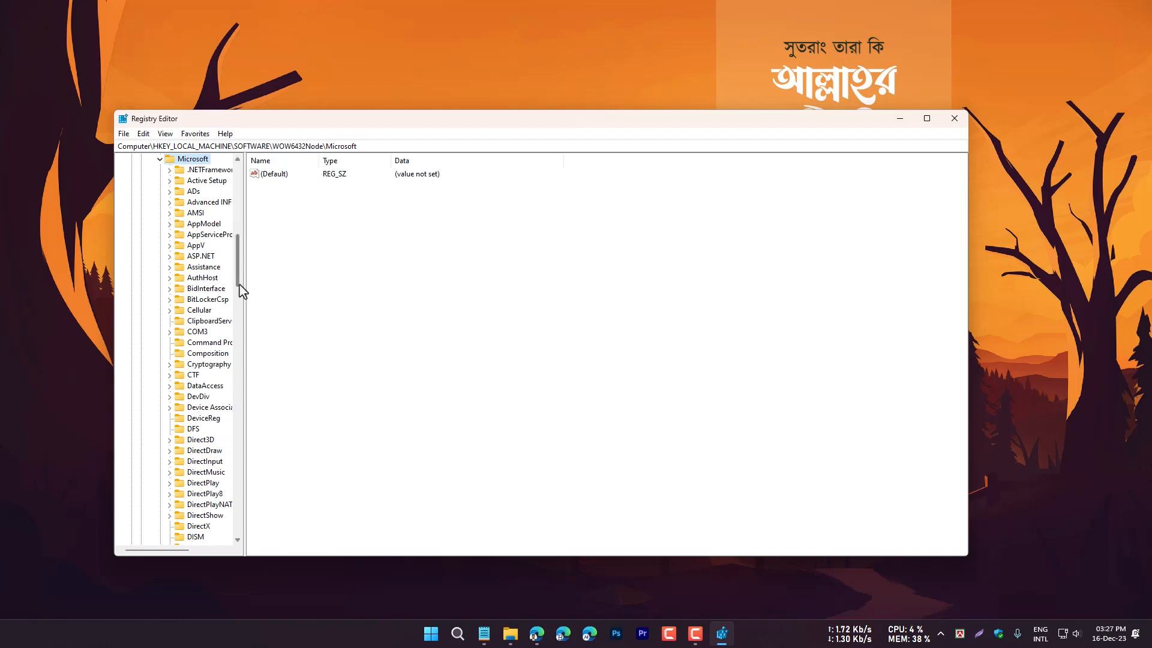
drag(238, 268, 236, 495)
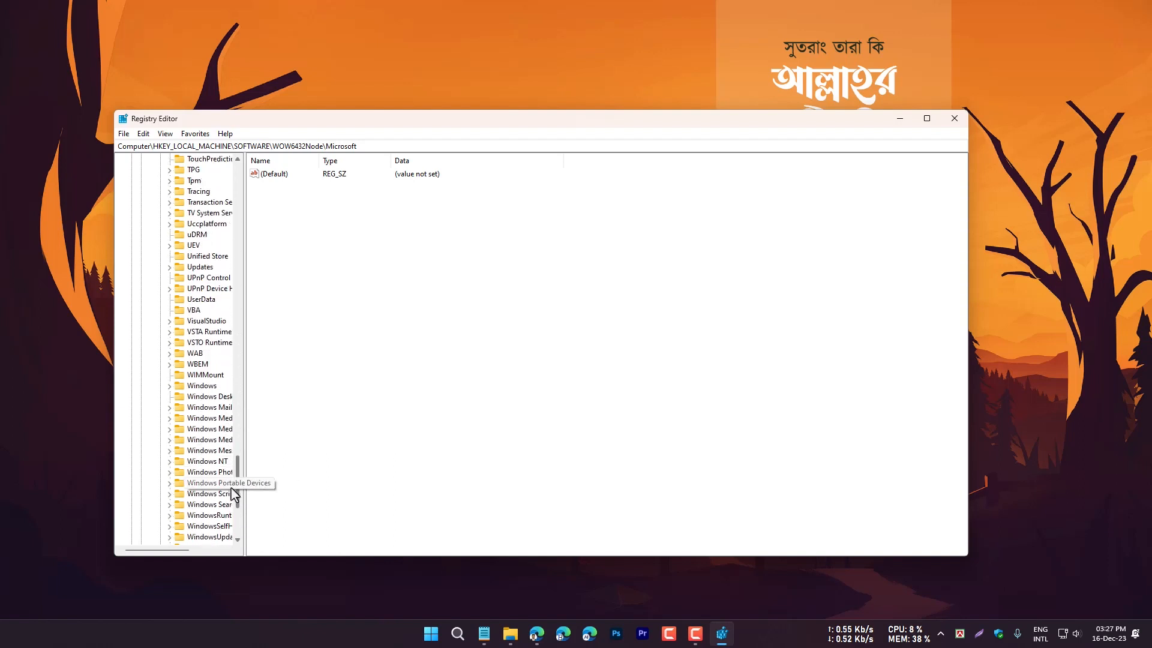
double_click(203, 386)
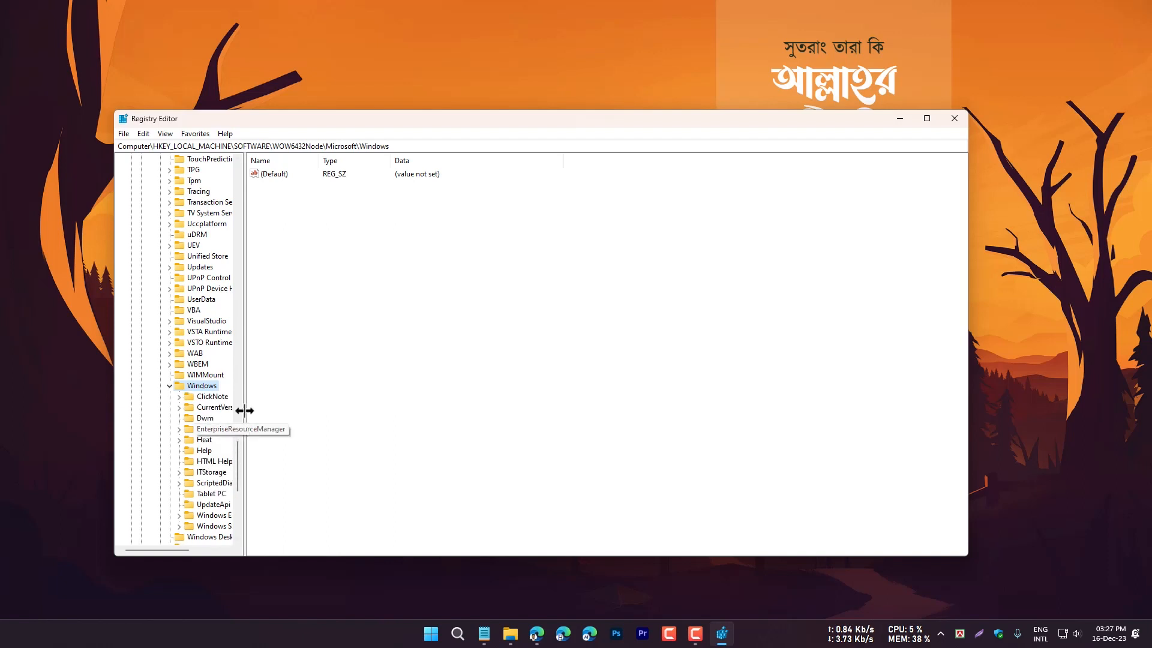
drag(245, 410, 277, 411)
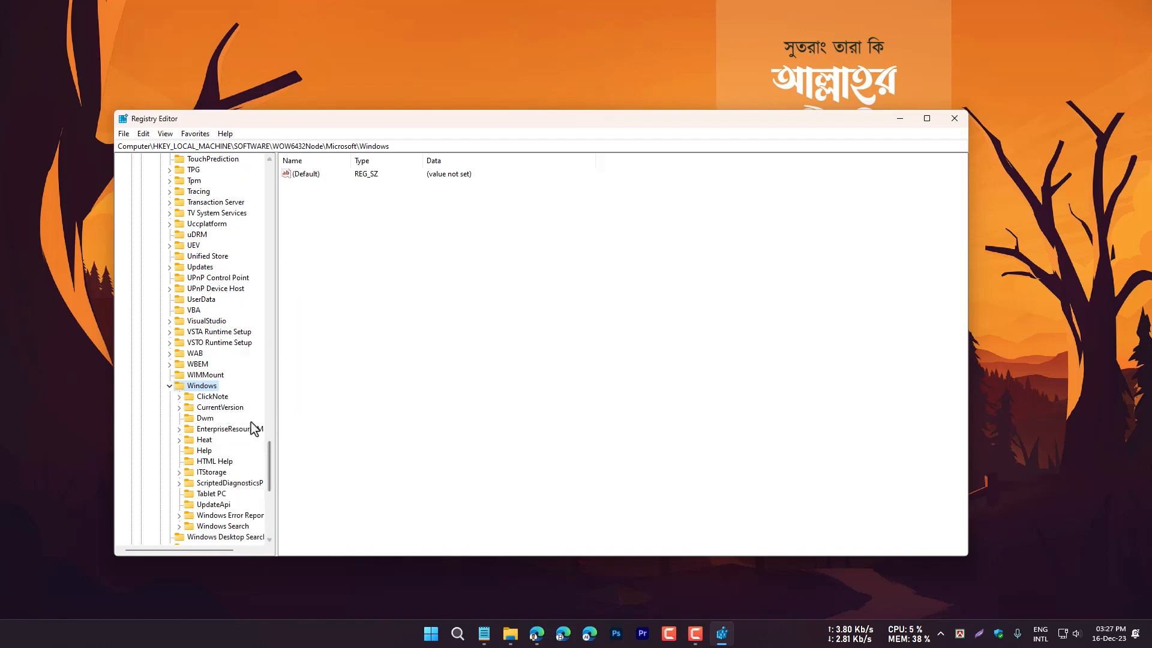
double_click(220, 407)
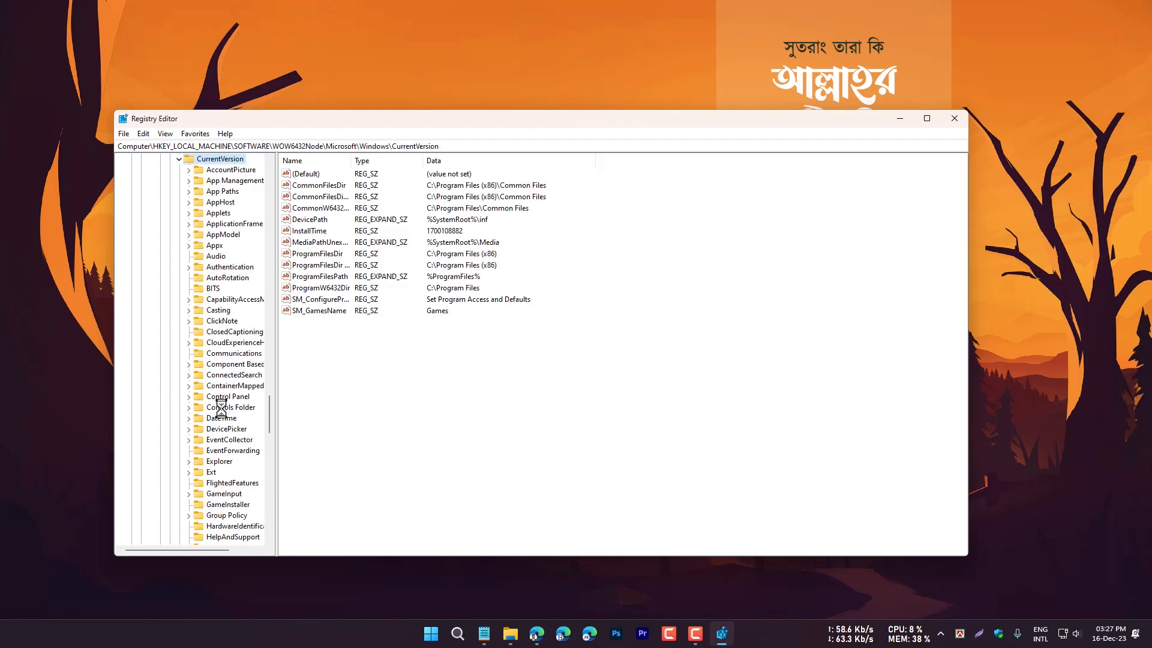
Step: Expand the Uninstall key under CurrentVersion and widen the key tree to read the long subkey names
scroll(221, 408, down, 20)
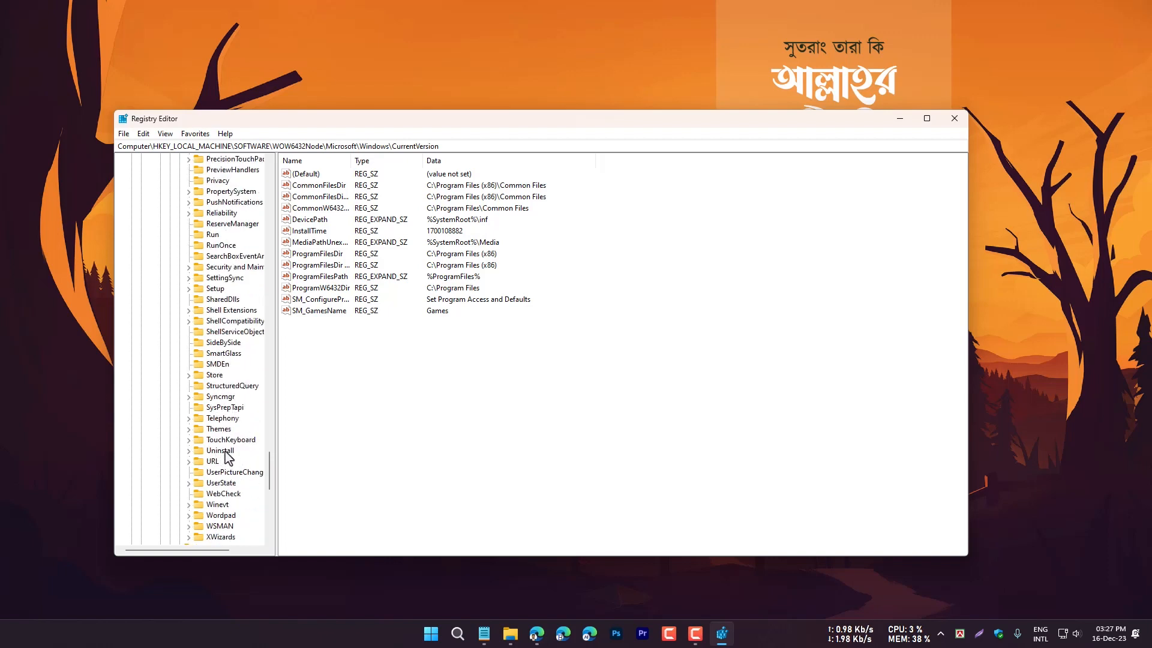
double_click(220, 450)
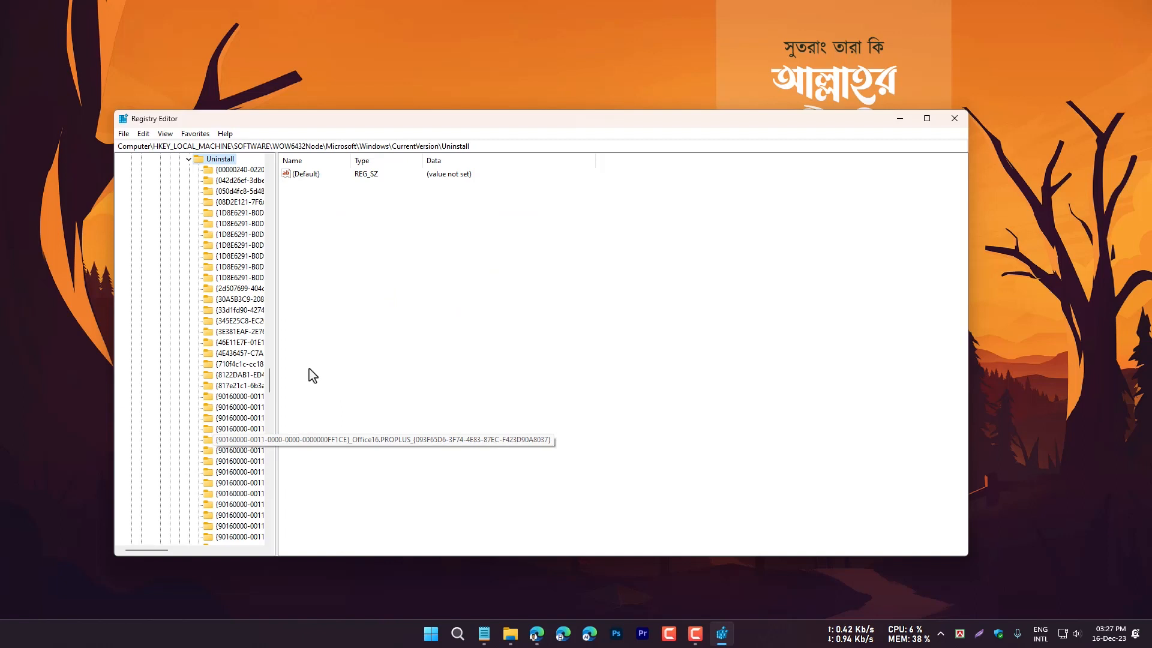
drag(276, 352, 346, 357)
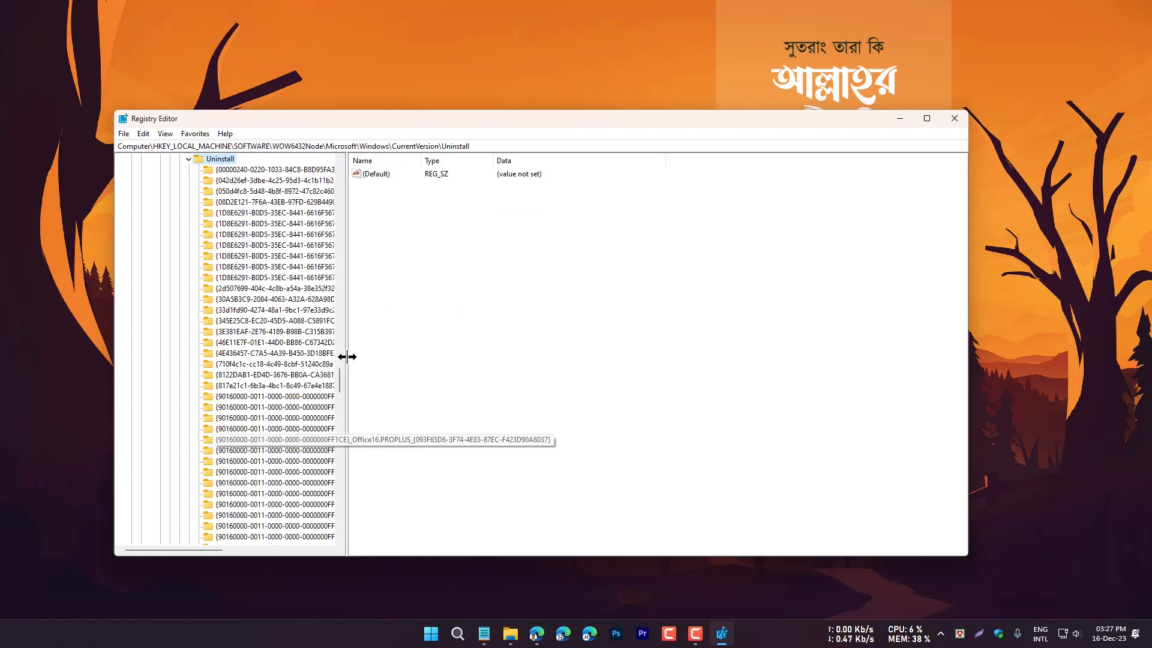
drag(348, 279, 369, 277)
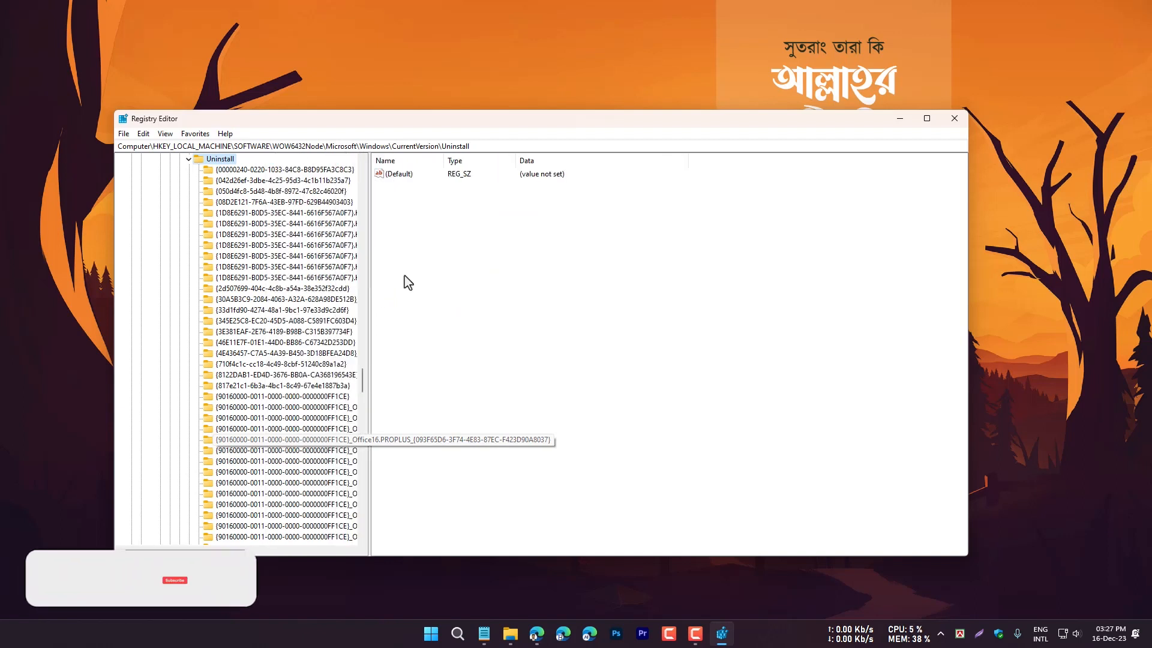
Step: Examine the values of the subkeys under Uninstall, checking DisplayName to identify which program each one belongs to
click(270, 170)
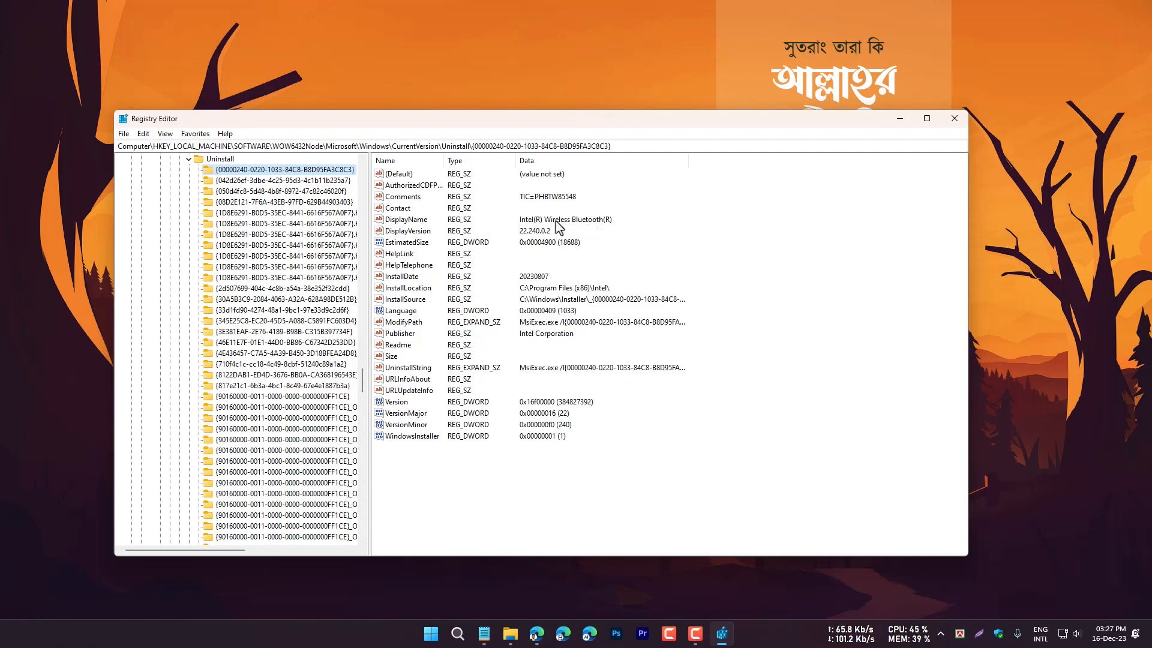
click(264, 181)
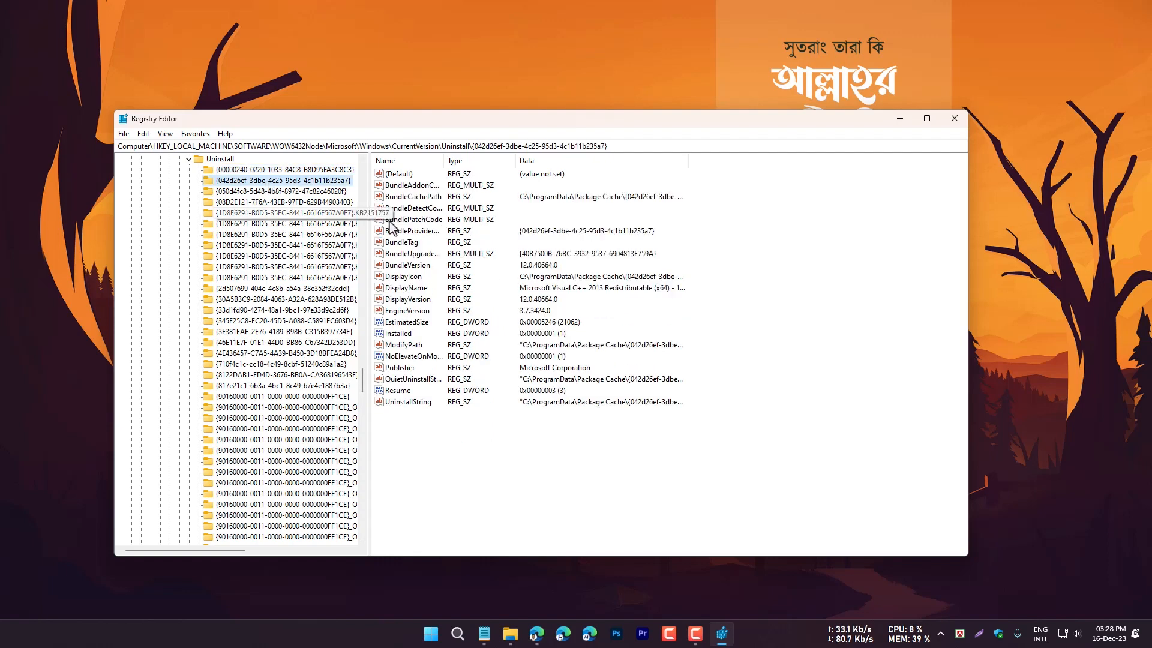
click(258, 213)
click(249, 289)
click(239, 312)
click(238, 343)
click(239, 386)
click(239, 408)
click(239, 453)
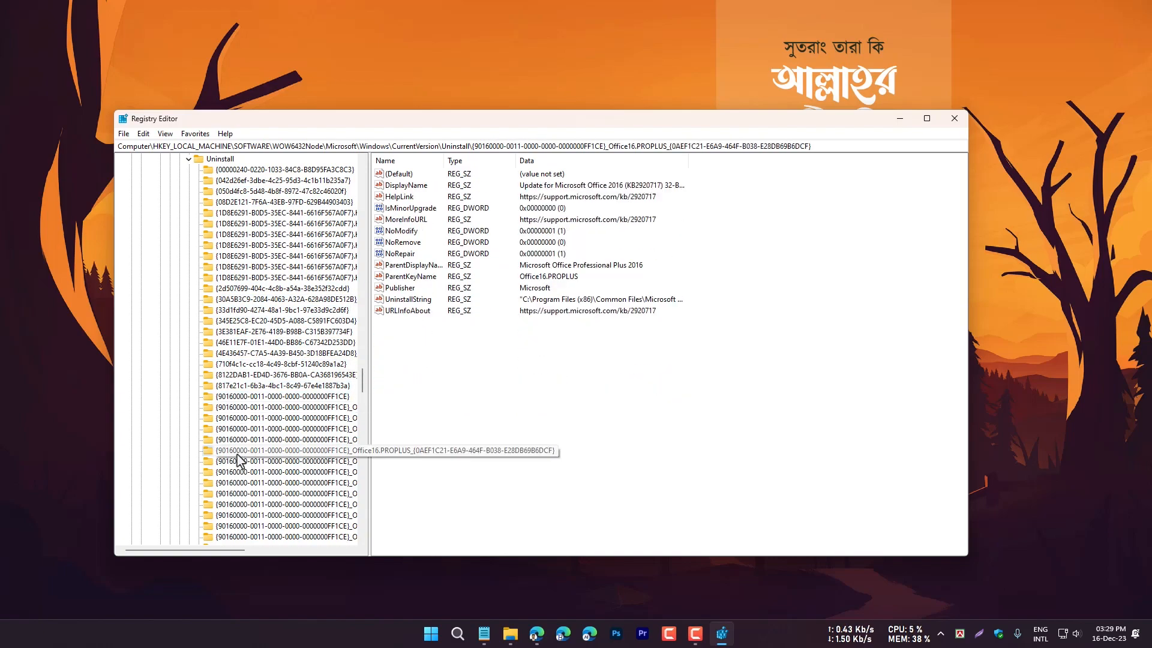
scroll(240, 453, down, 6)
click(247, 438)
scroll(258, 384, down, 10)
click(271, 385)
scroll(264, 318, down, 8)
click(254, 255)
click(252, 191)
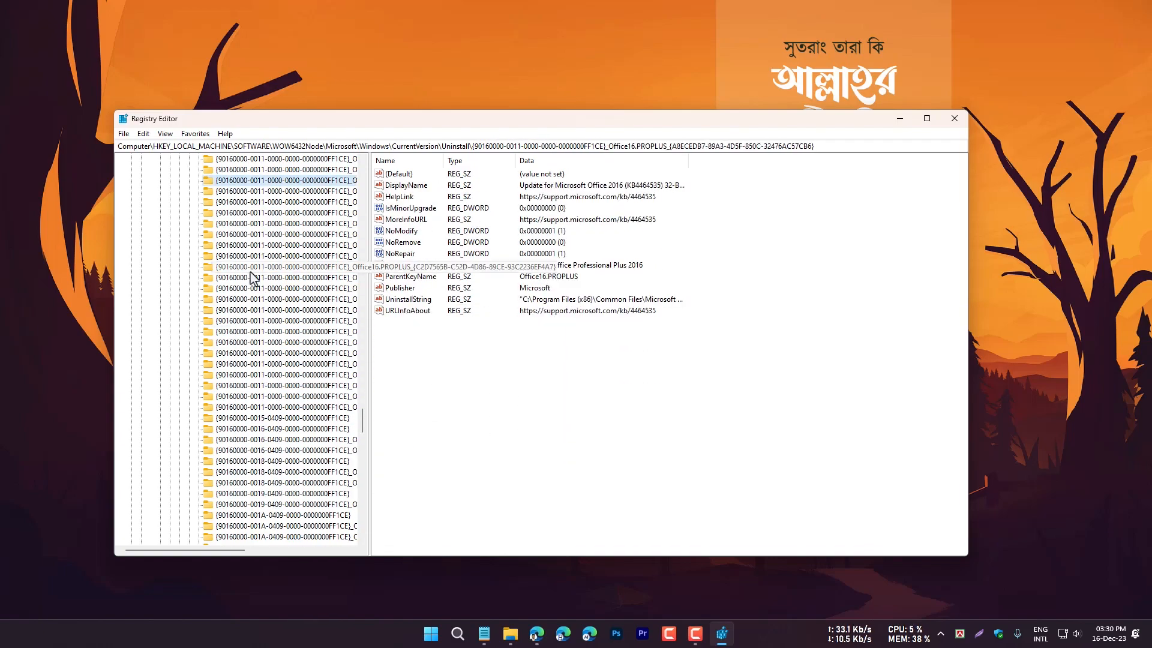
scroll(264, 384, down, 8)
click(277, 300)
click(279, 412)
click(279, 450)
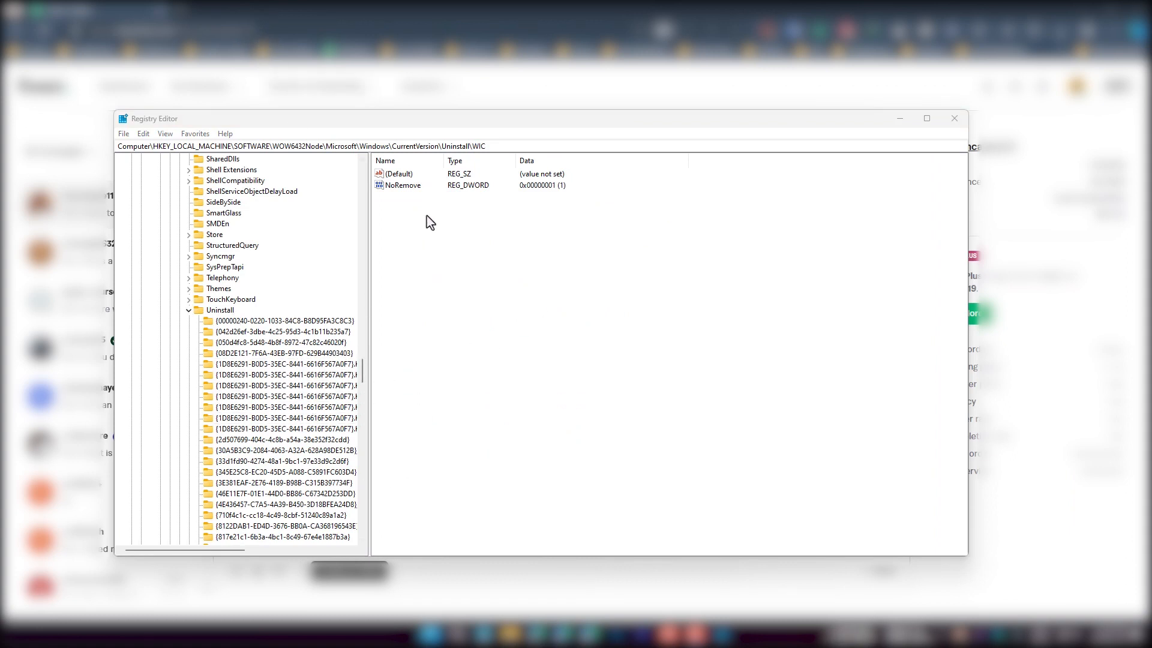
Step: View the actions available for the first Uninstall subkey ending in KB2151757, then dismiss them
click(275, 385)
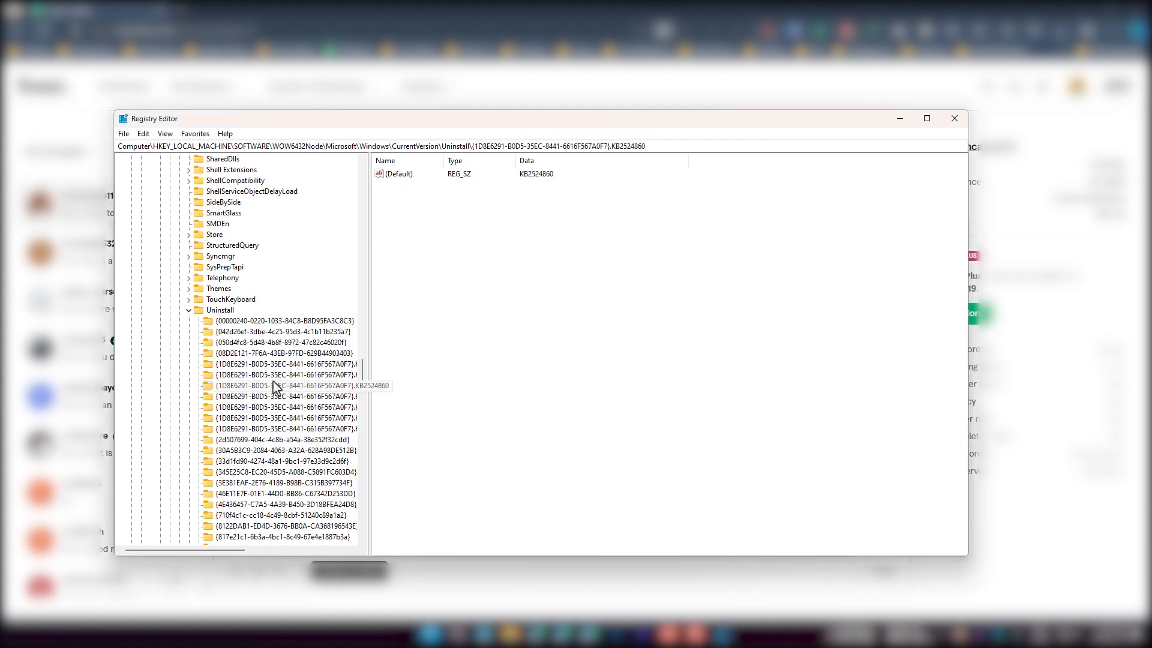
right_click(246, 365)
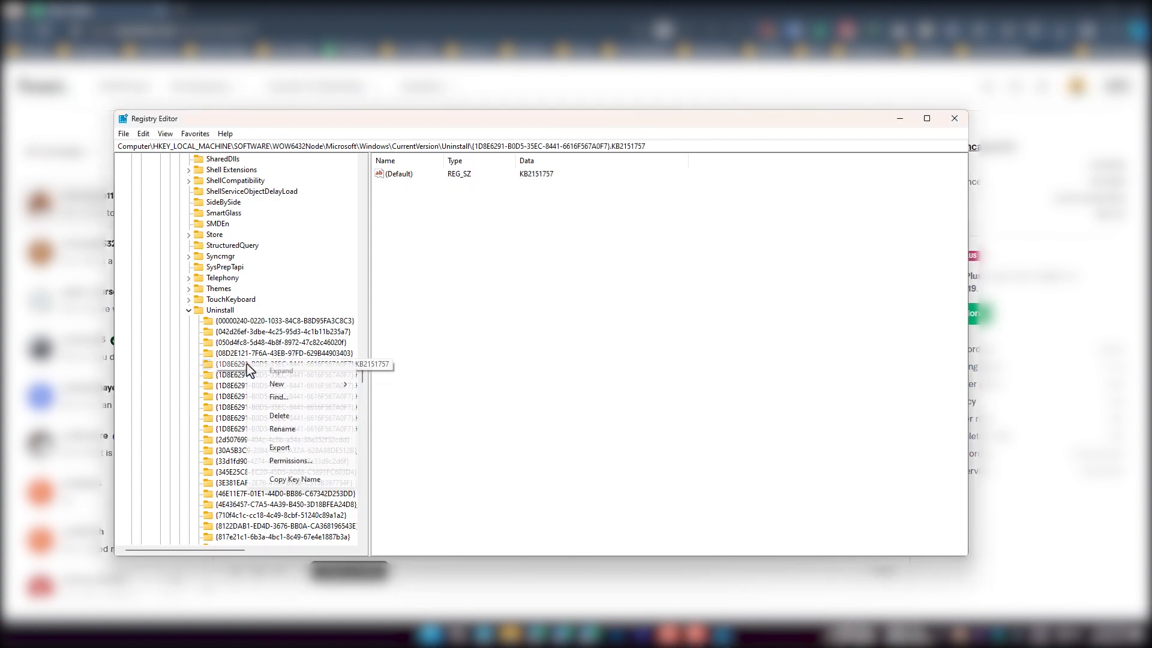
click(447, 394)
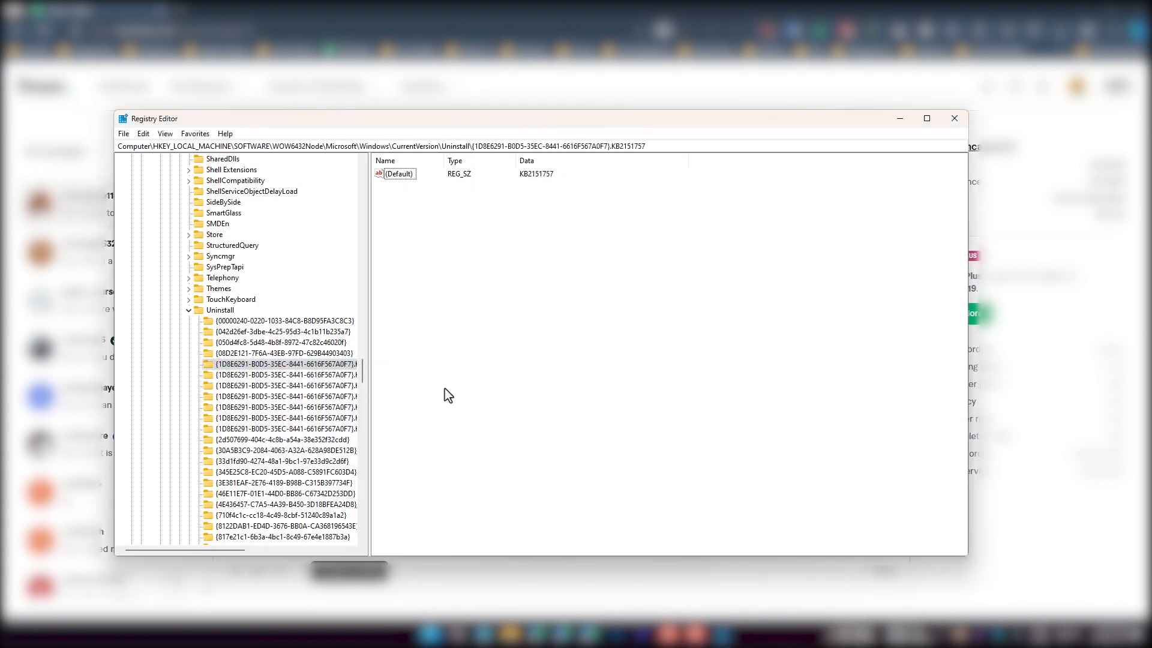
Step: Collapse the Uninstall, CurrentVersion, Windows, Microsoft and WOW6432Node keys in the registry tree
click(189, 310)
scroll(234, 384, up, 20)
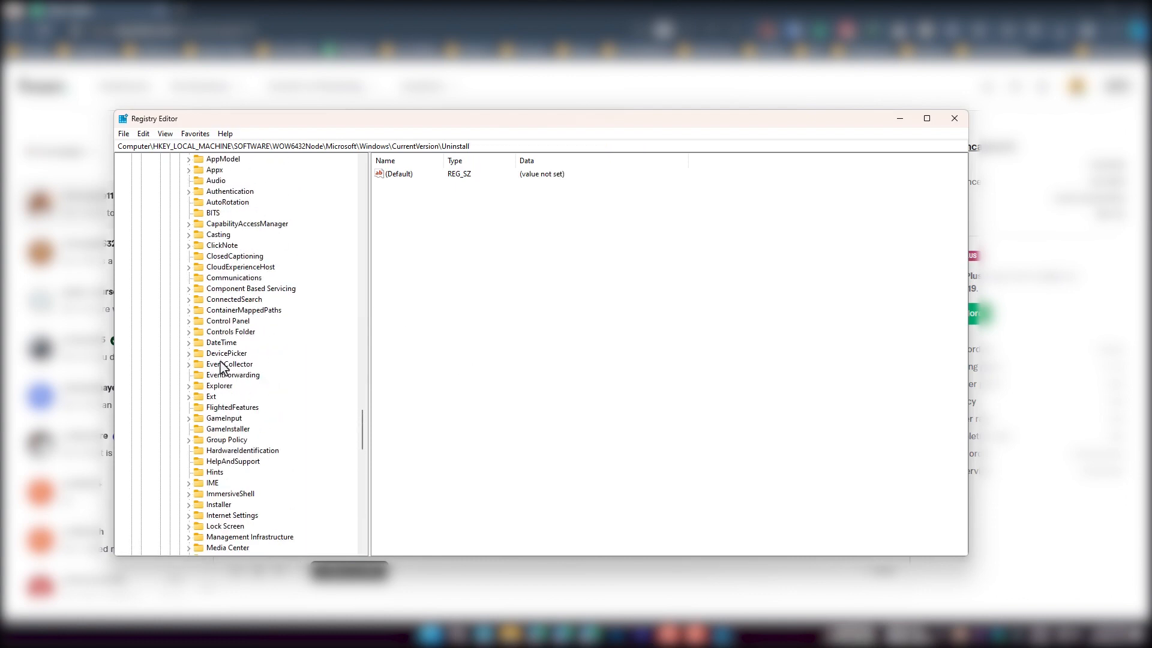
click(180, 312)
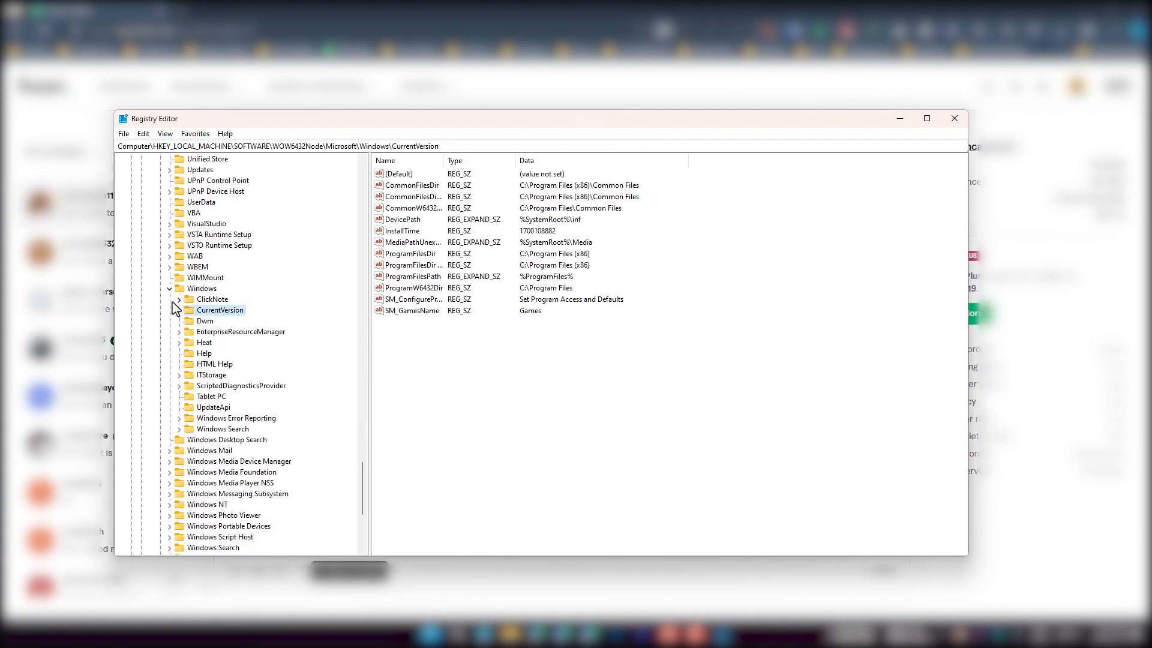
click(169, 289)
scroll(188, 387, up, 13)
scroll(185, 388, up, 20)
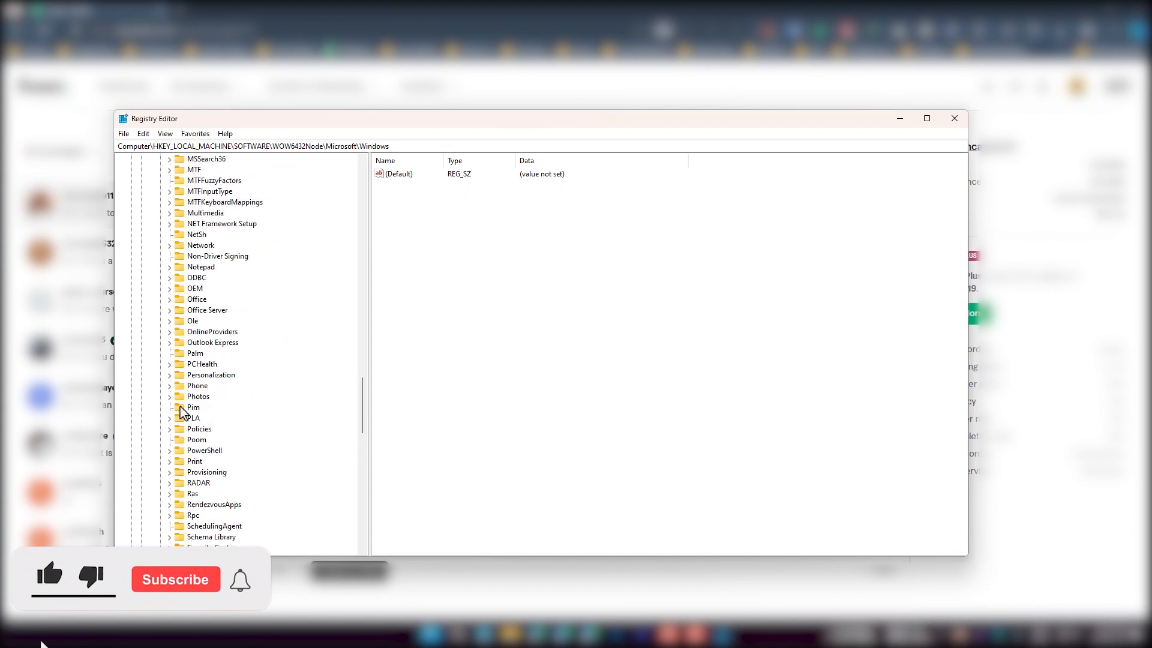
scroll(174, 414, up, 5)
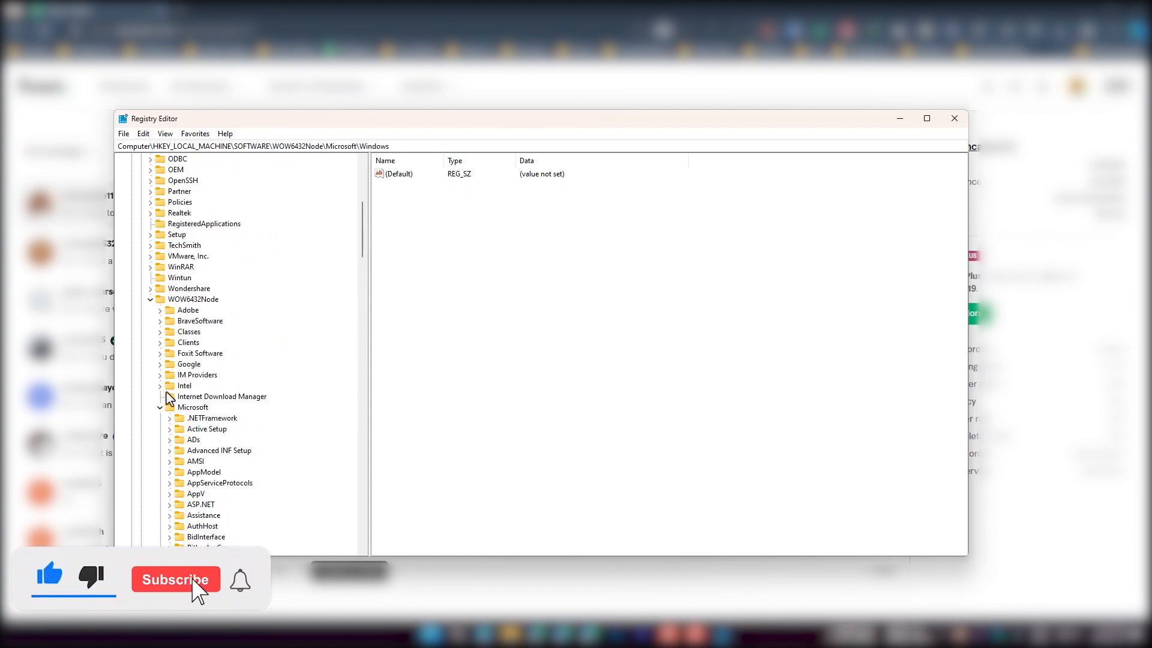
click(159, 403)
click(150, 299)
scroll(178, 356, up, 2)
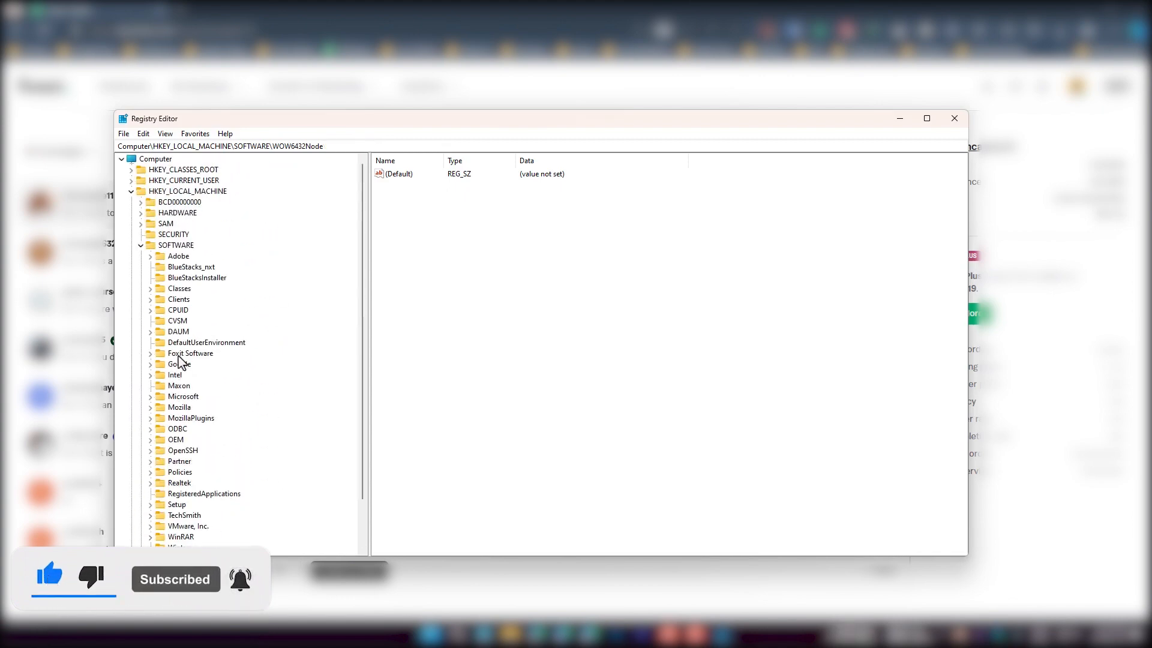
Step: Collapse the SOFTWARE and HKEY_LOCAL_MACHINE keys and close the Registry Editor
click(140, 245)
click(131, 190)
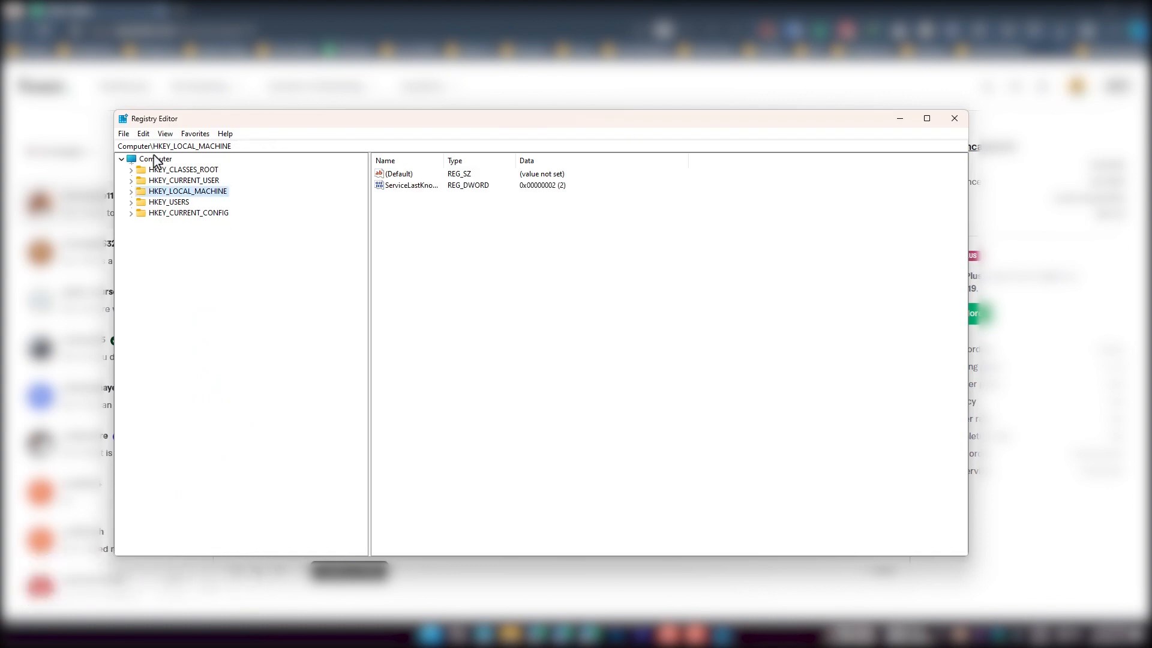
click(155, 158)
click(954, 118)
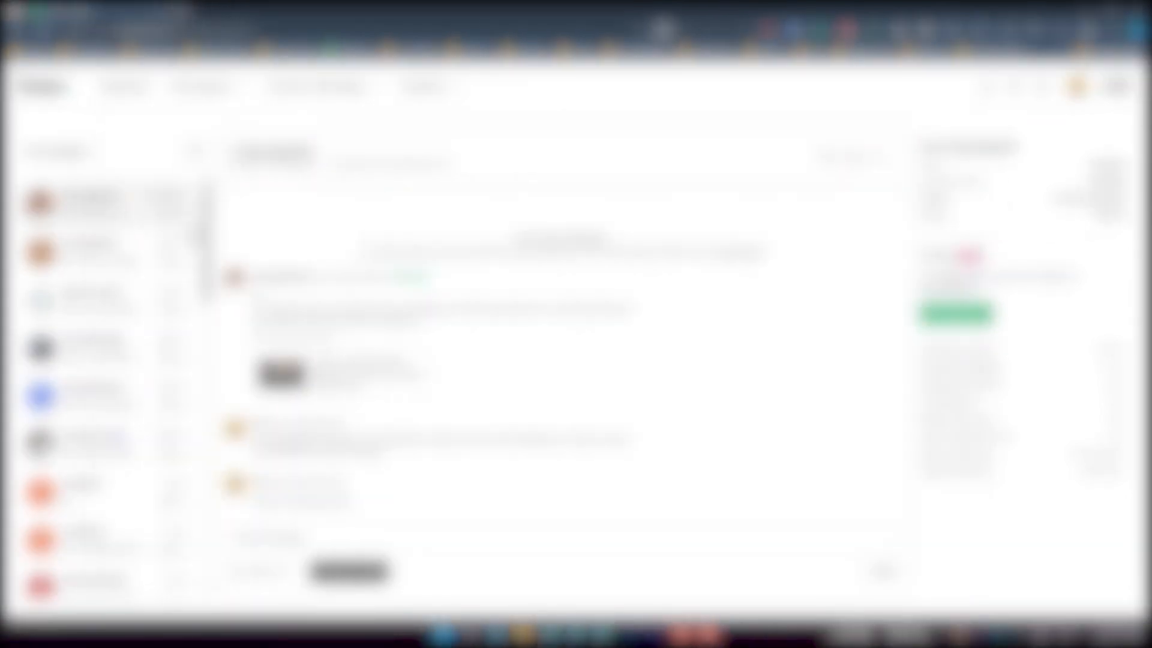
Step: Search the web for "revo uninstaller" in a new browser tab, open the revouninstaller.com website and dismiss its holiday offer
key(ctrl+t)
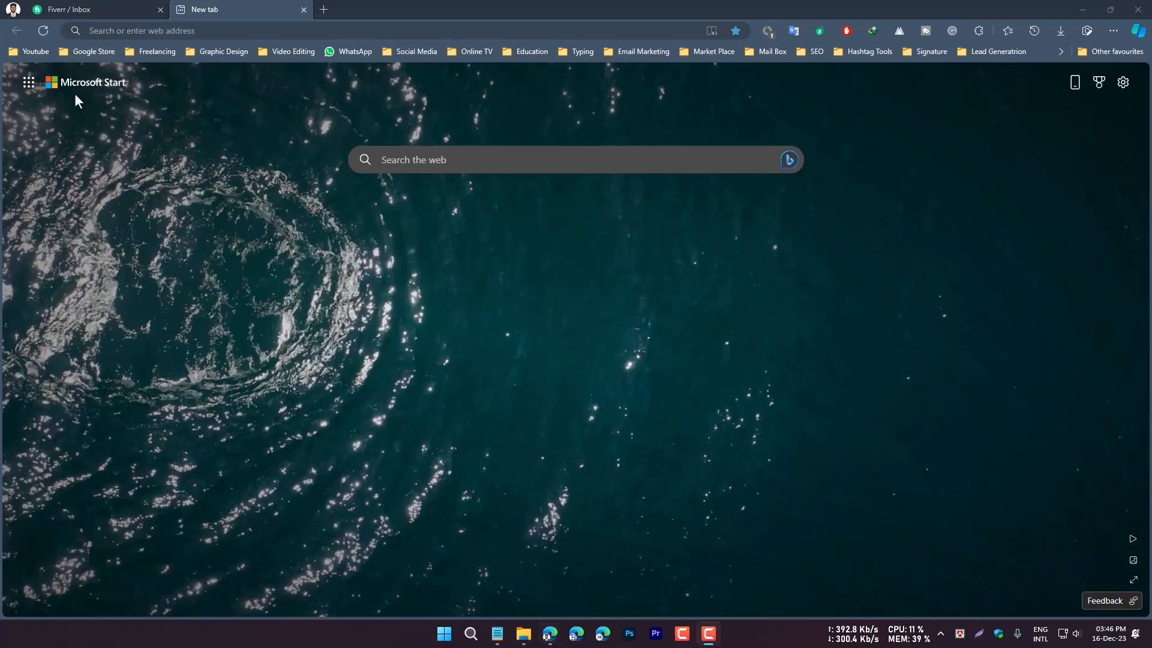
click(107, 31)
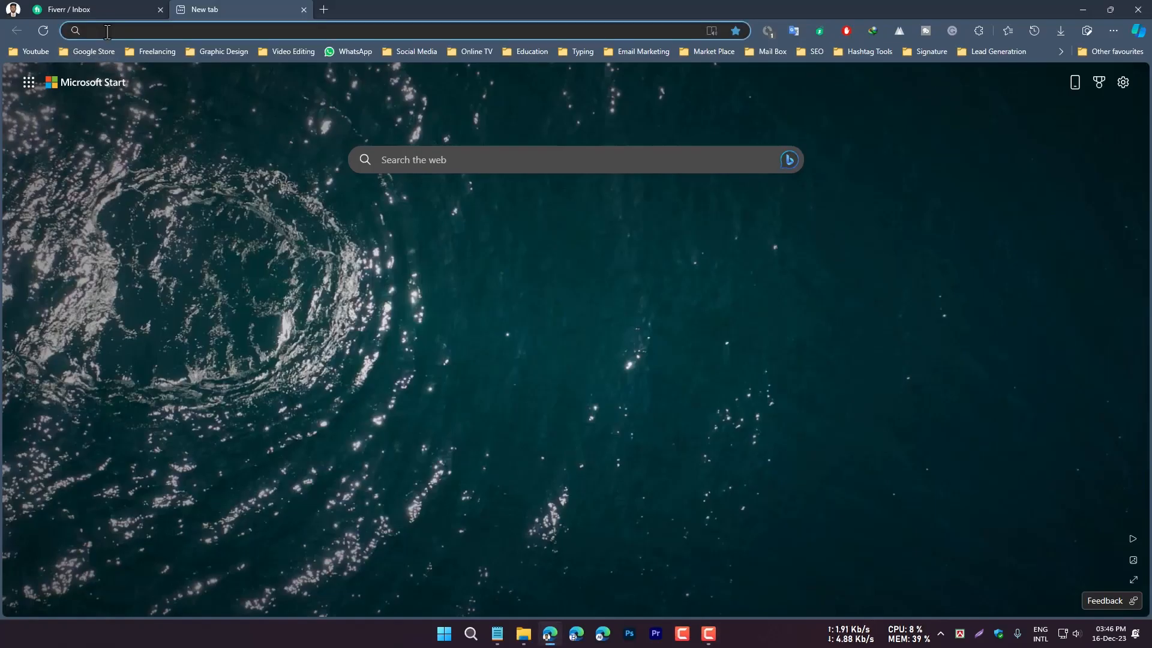
text(revo)
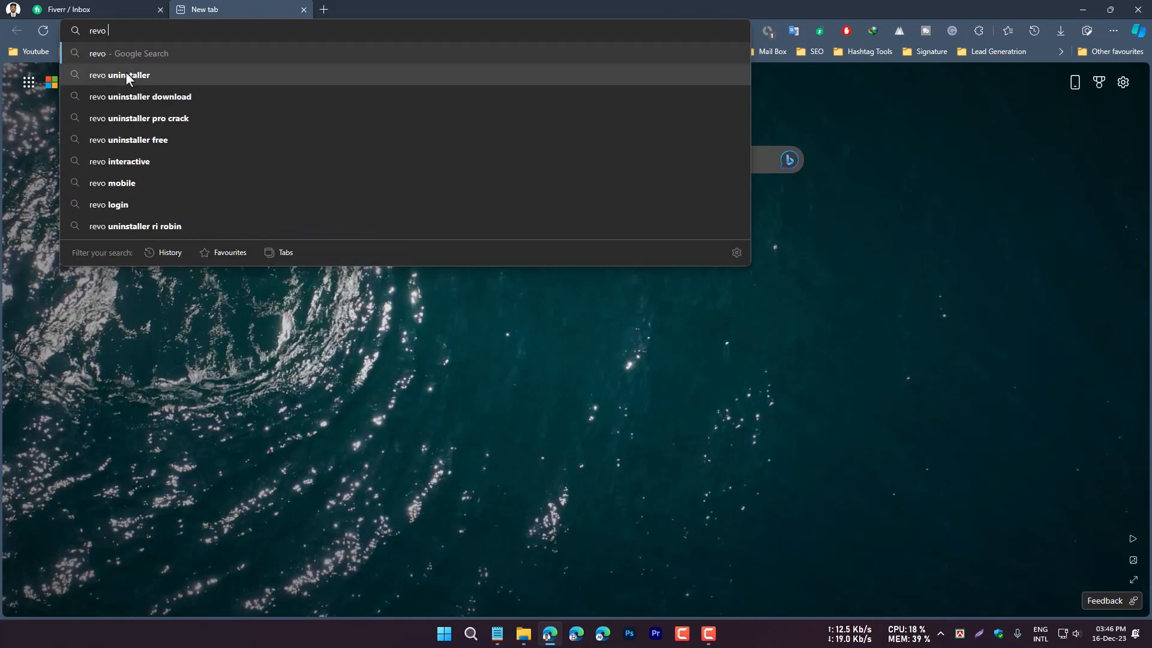
click(141, 73)
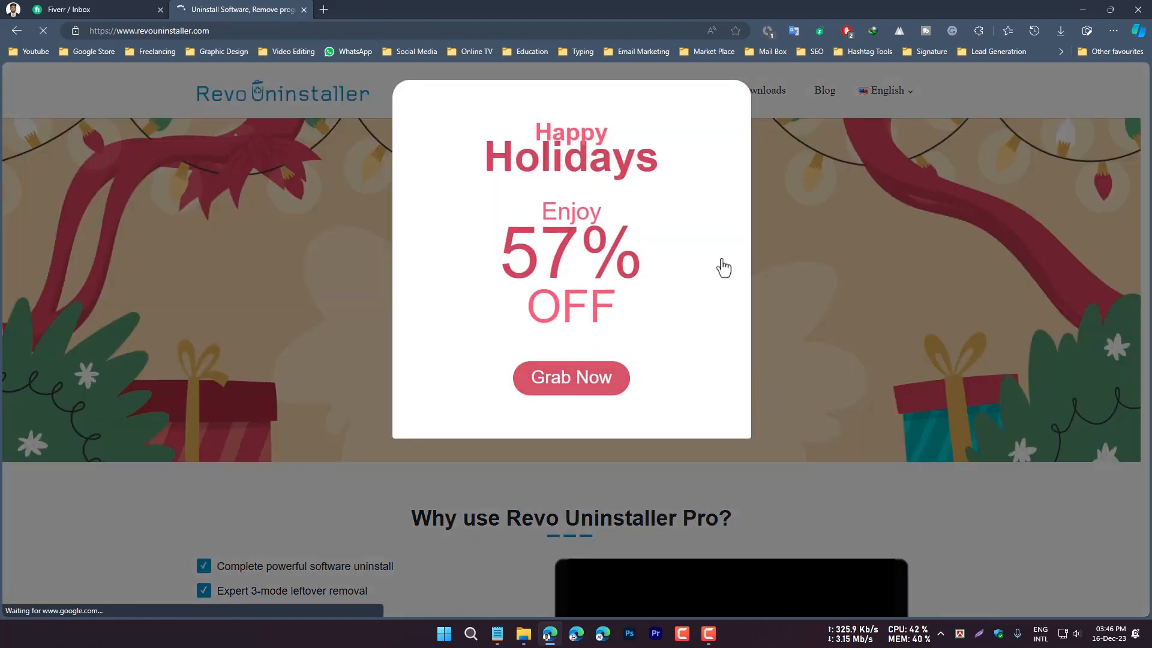
click(863, 266)
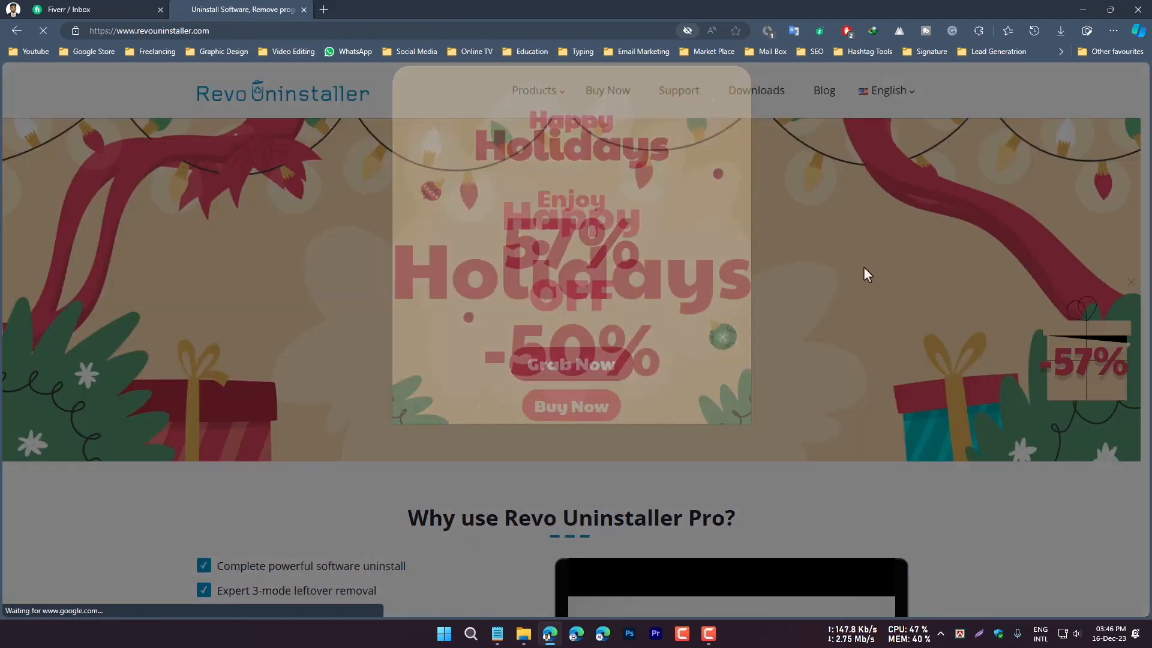
Step: Open the site's Downloads page and examine the download options and features of the Freeware edition
click(756, 91)
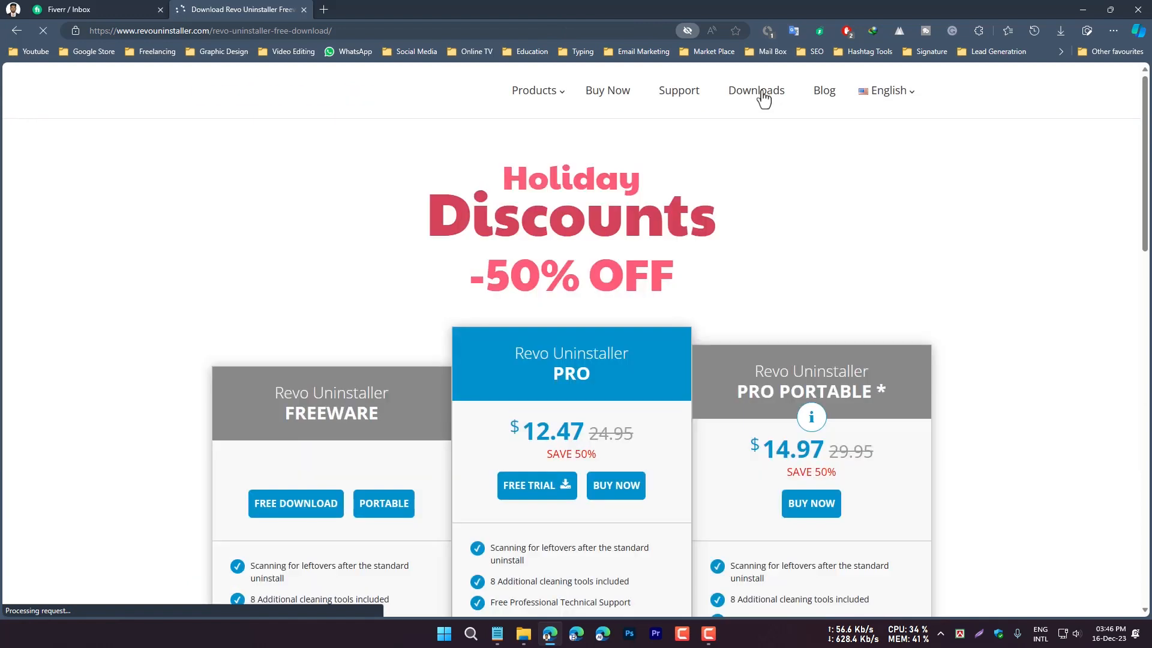
scroll(322, 289, down, 4)
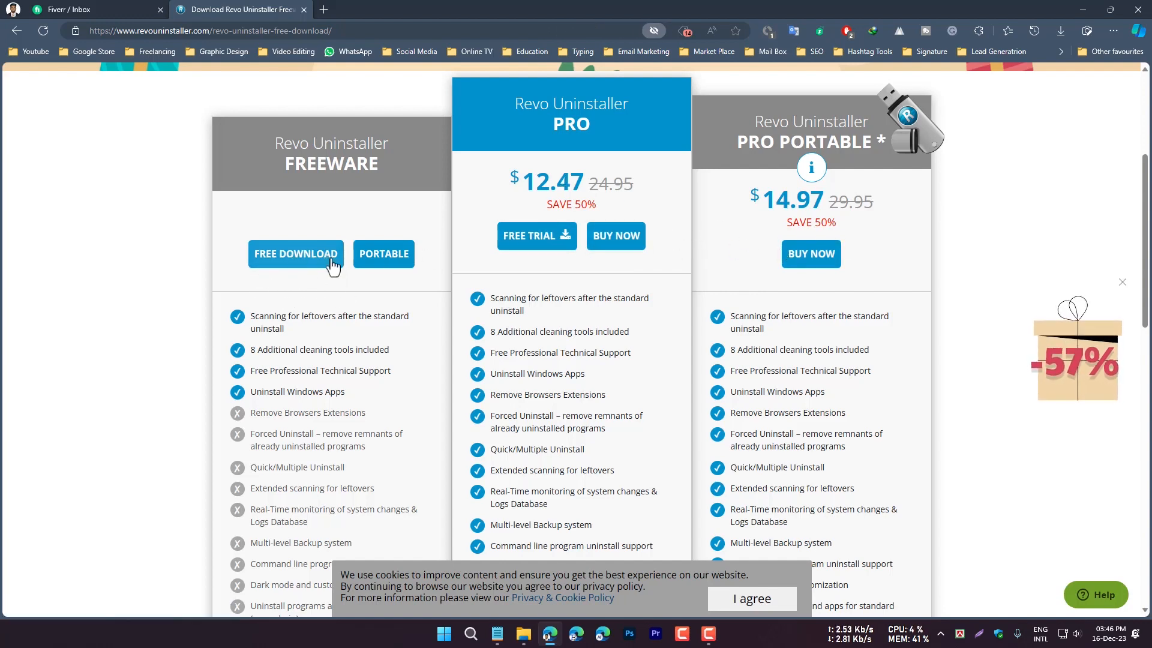
mouse_move(434, 441)
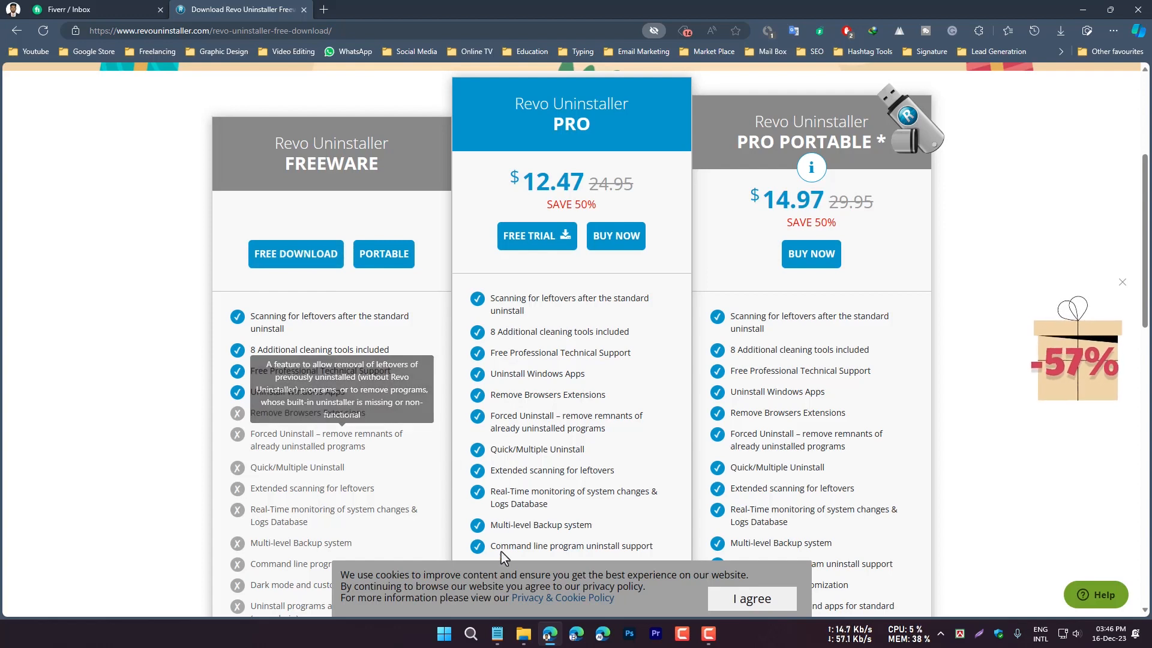
Step: Search Windows for "revo" and launch the installed Revo Uninstaller app
click(471, 634)
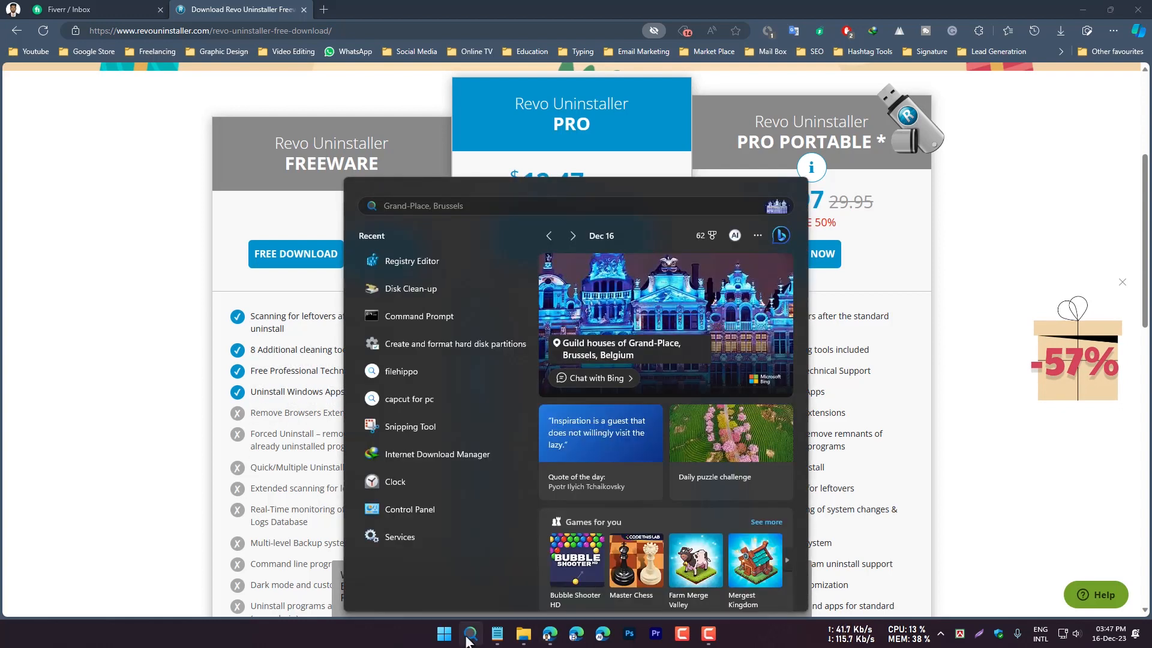
text(r)
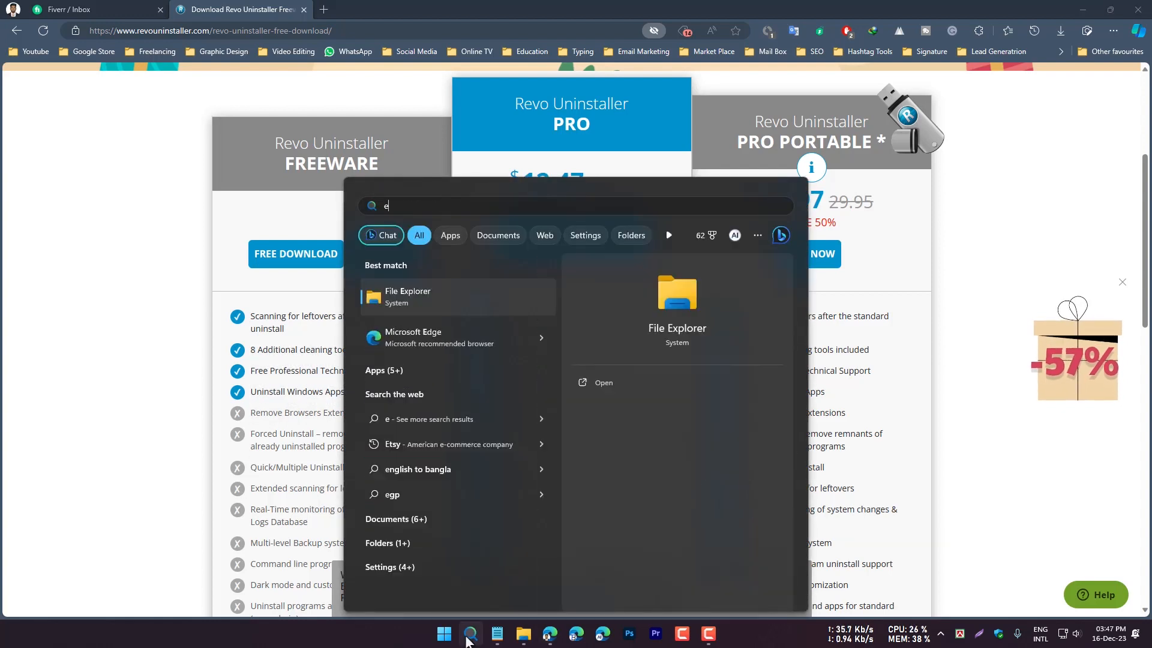
text(evo)
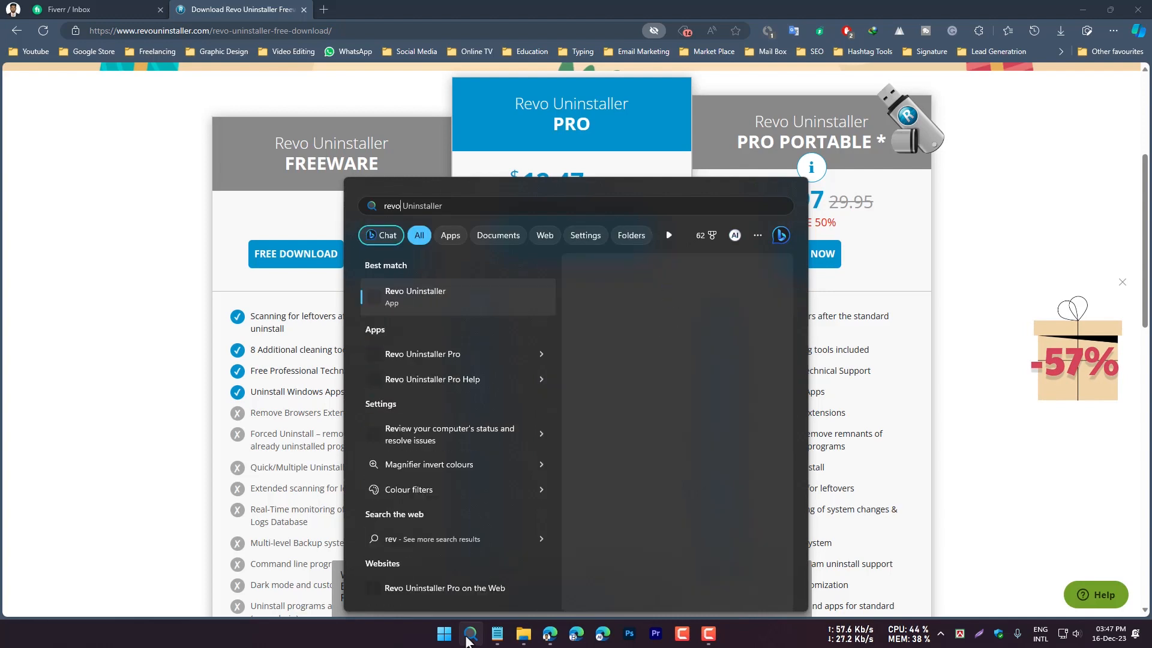
click(445, 300)
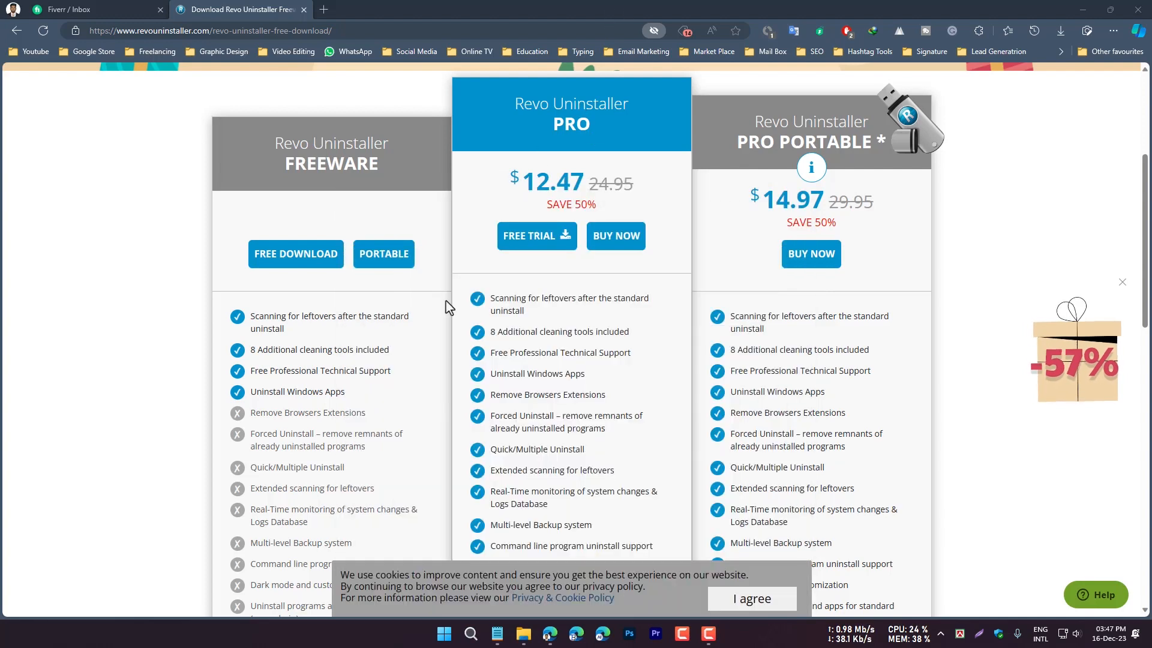
mouse_move(522, 419)
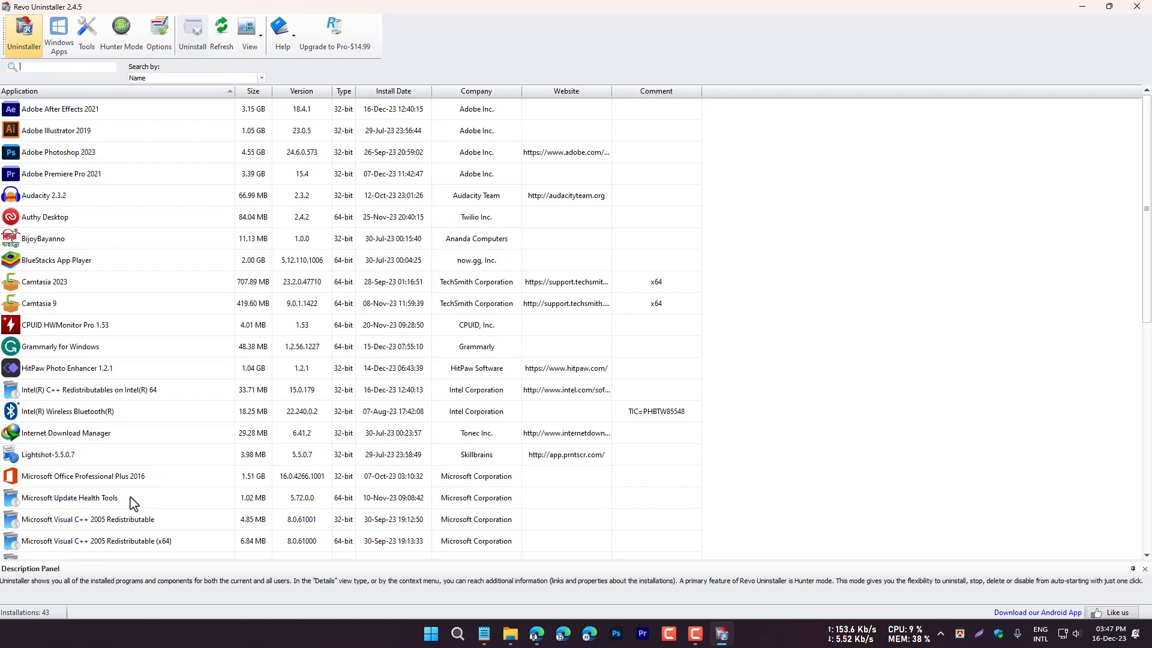
Step: Find Telegram Desktop in the list of installed programs and start its uninstall
scroll(125, 498, down, 2)
scroll(102, 497, down, 6)
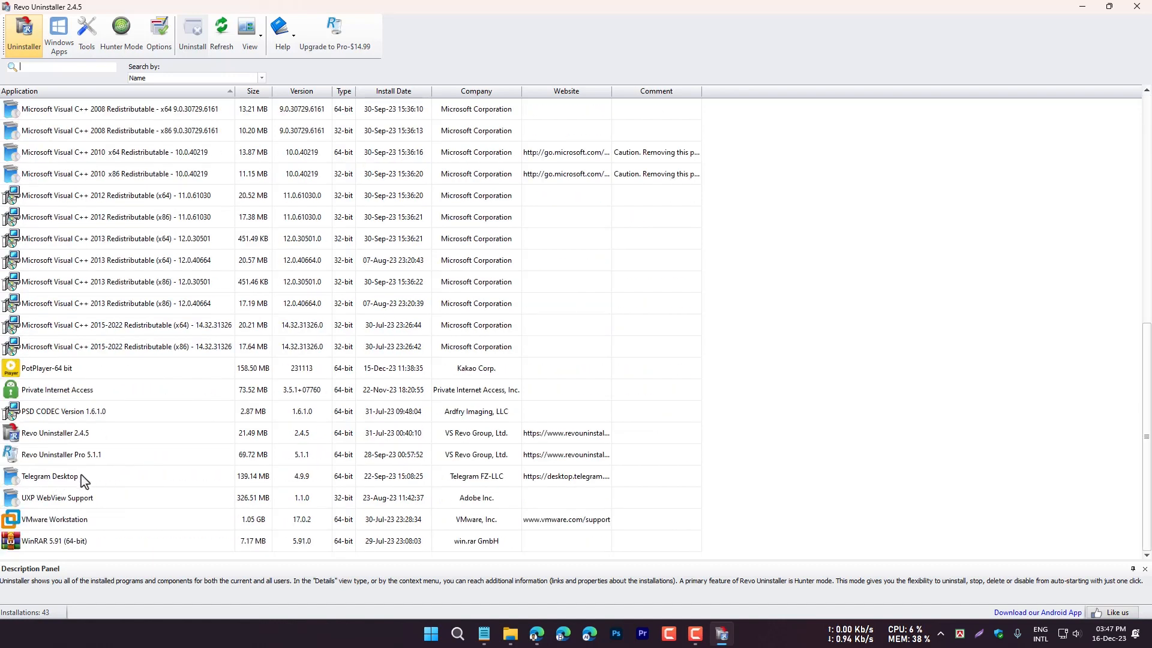
click(51, 480)
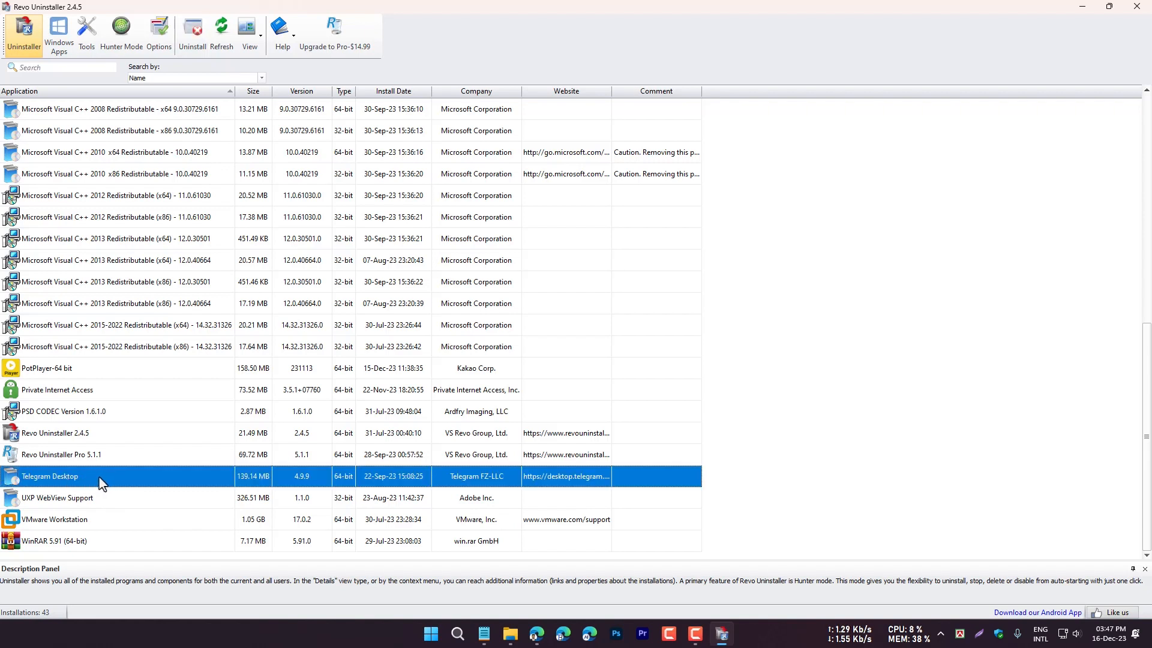
right_click(103, 479)
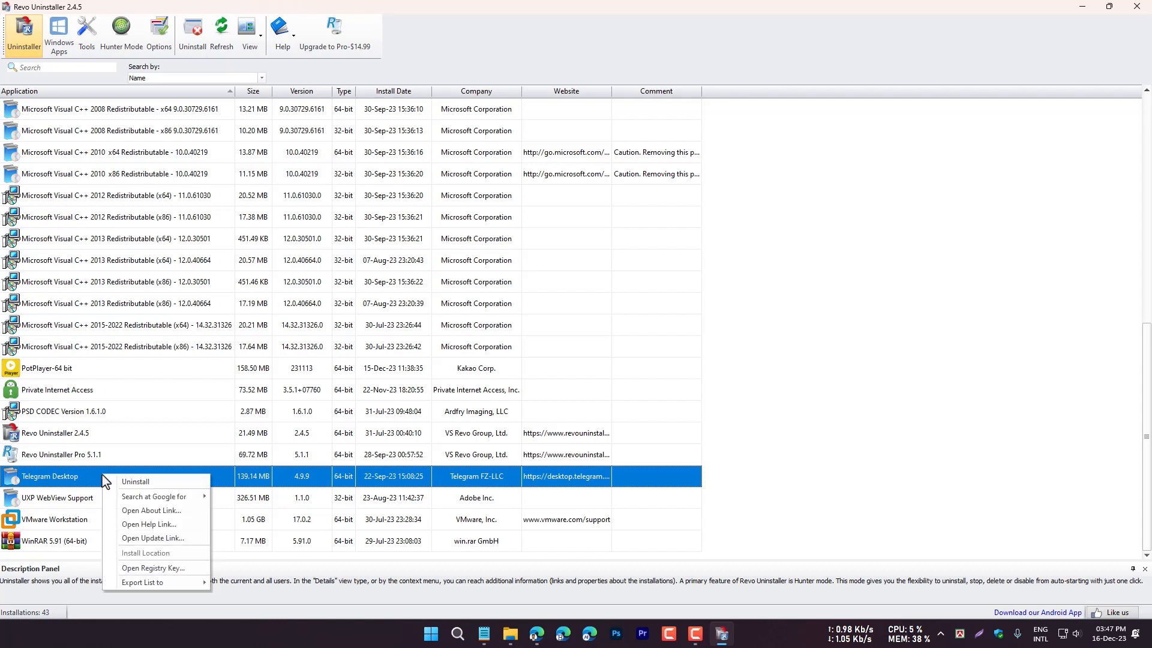
click(141, 481)
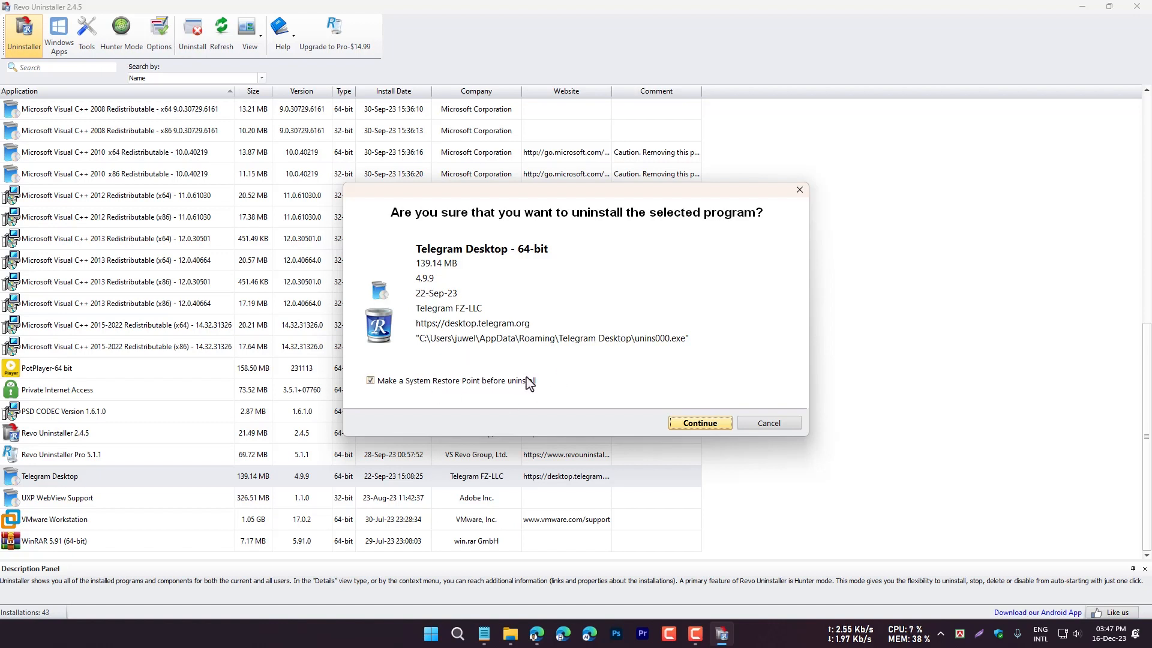
Step: Continue uninstalling Telegram Desktop without making a System Restore Point, and scan for its leftovers
click(369, 381)
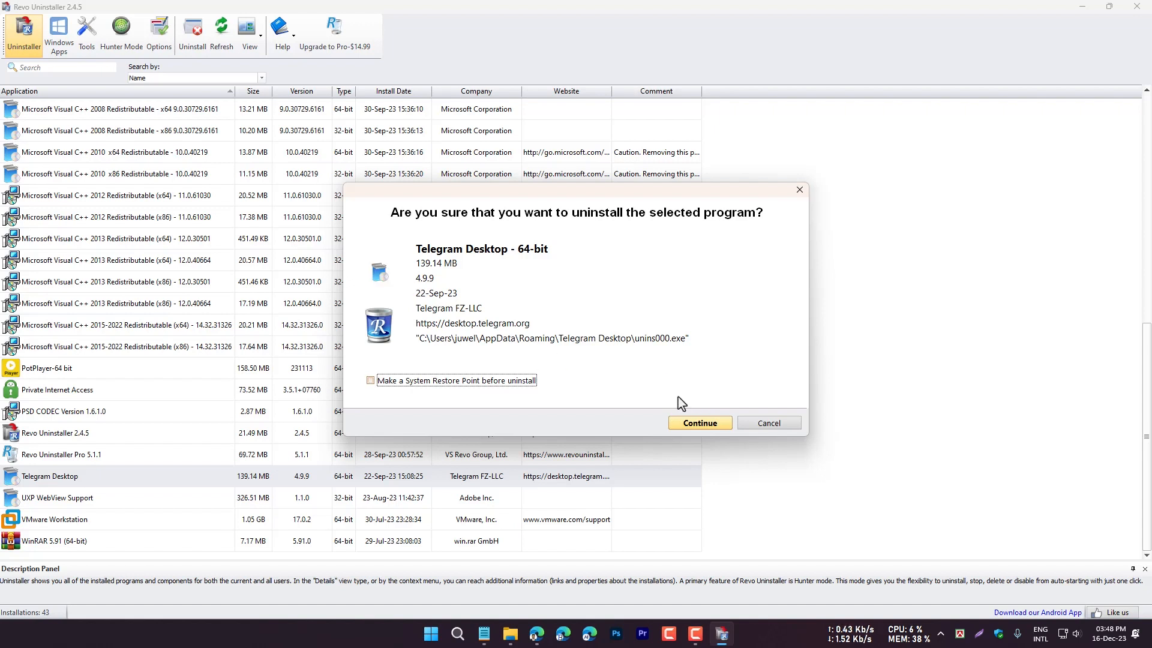
click(706, 424)
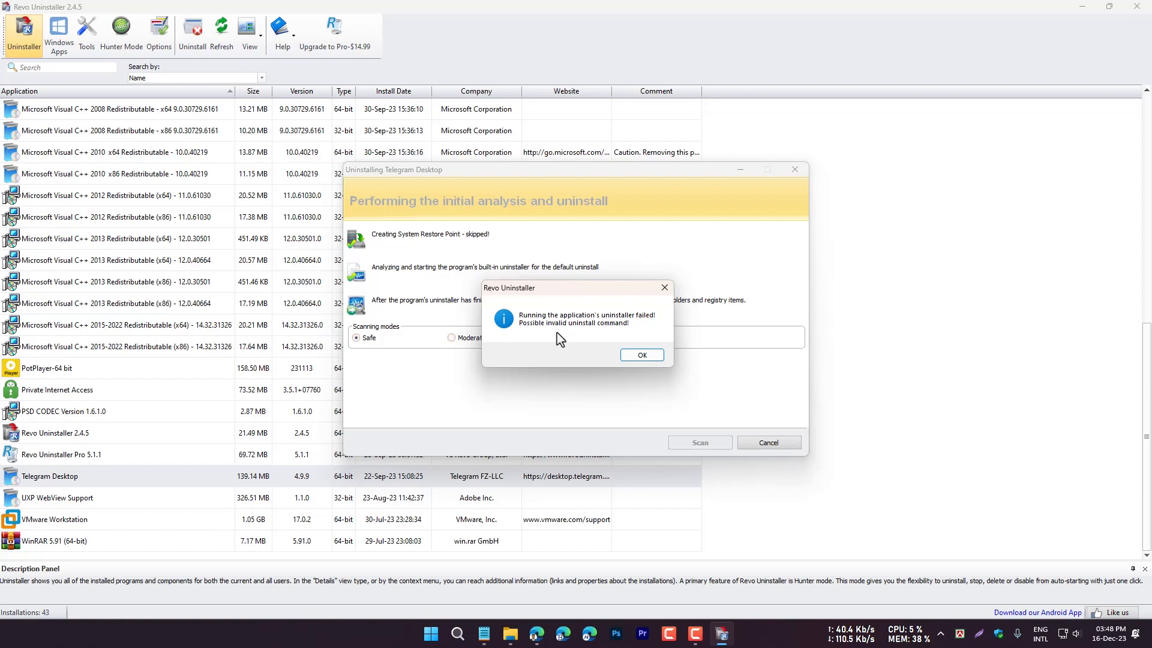
click(639, 355)
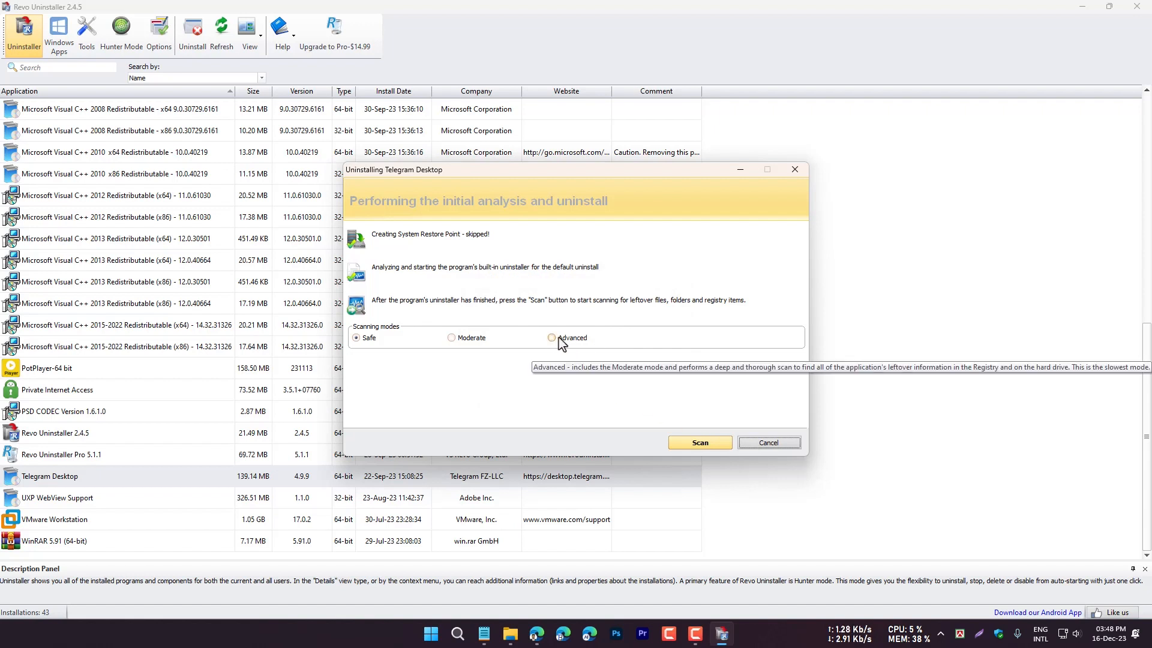
click(699, 444)
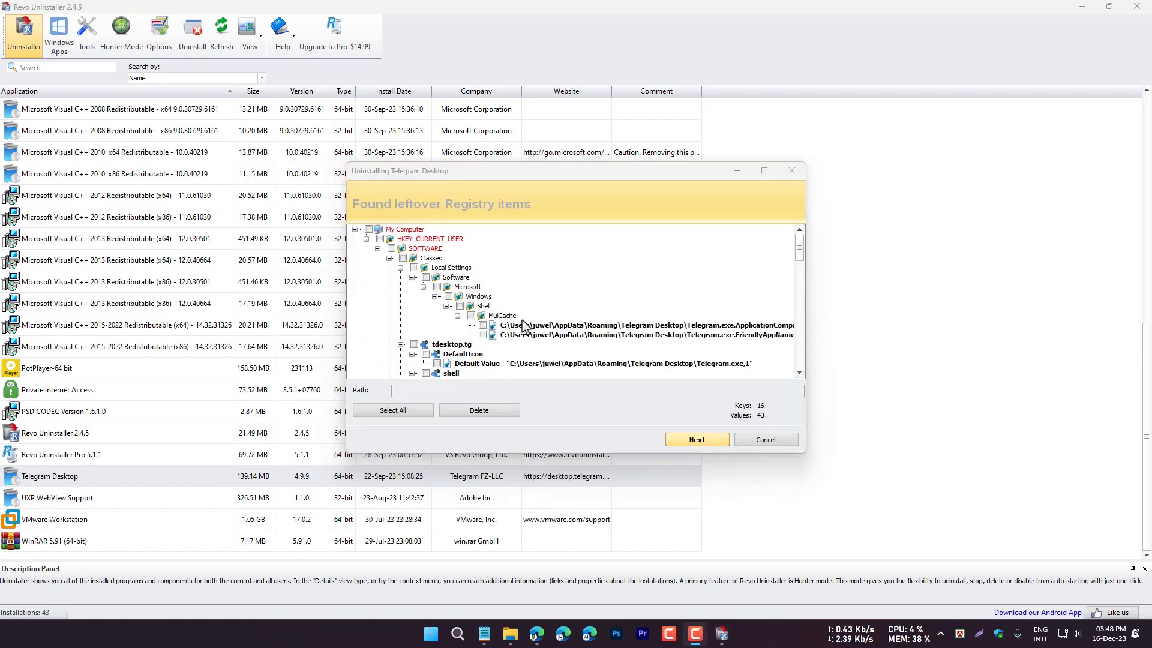
Step: Select all of Telegram Desktop's leftover registry items and delete them, confirming the deletion
scroll(516, 336, down, 5)
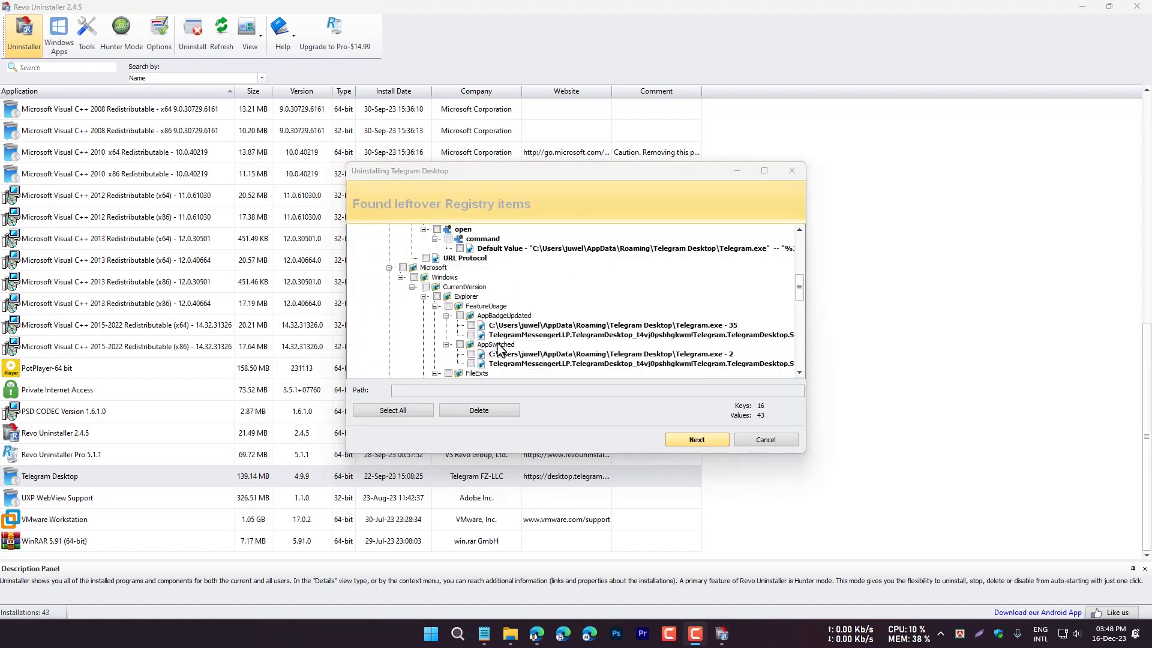
click(396, 413)
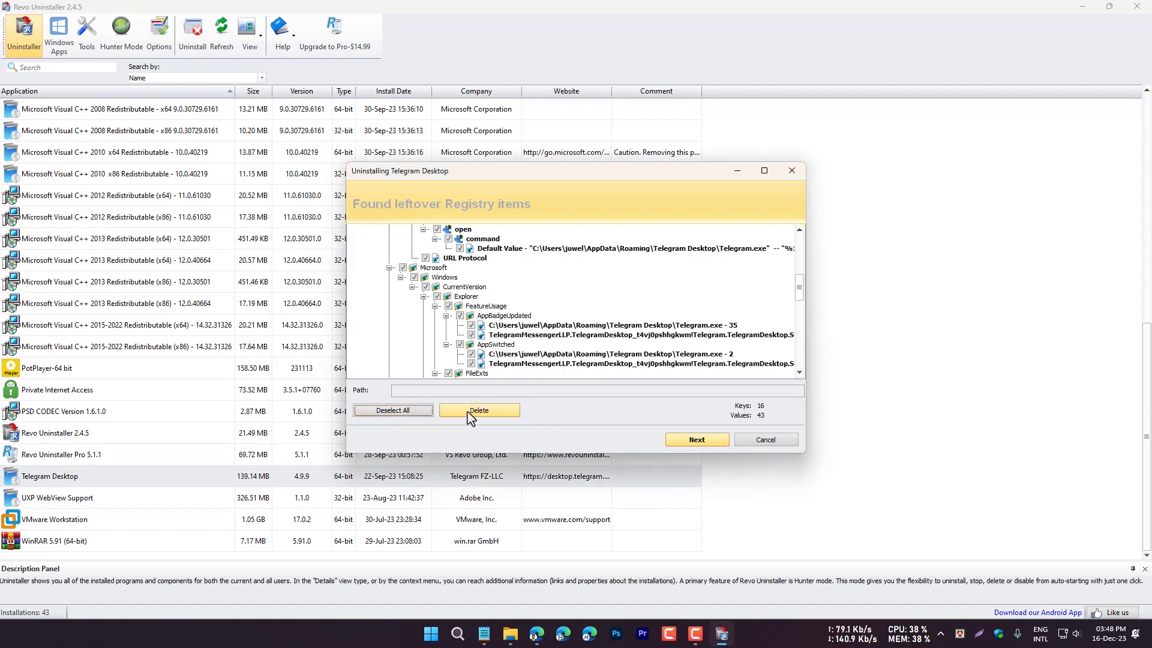
click(496, 411)
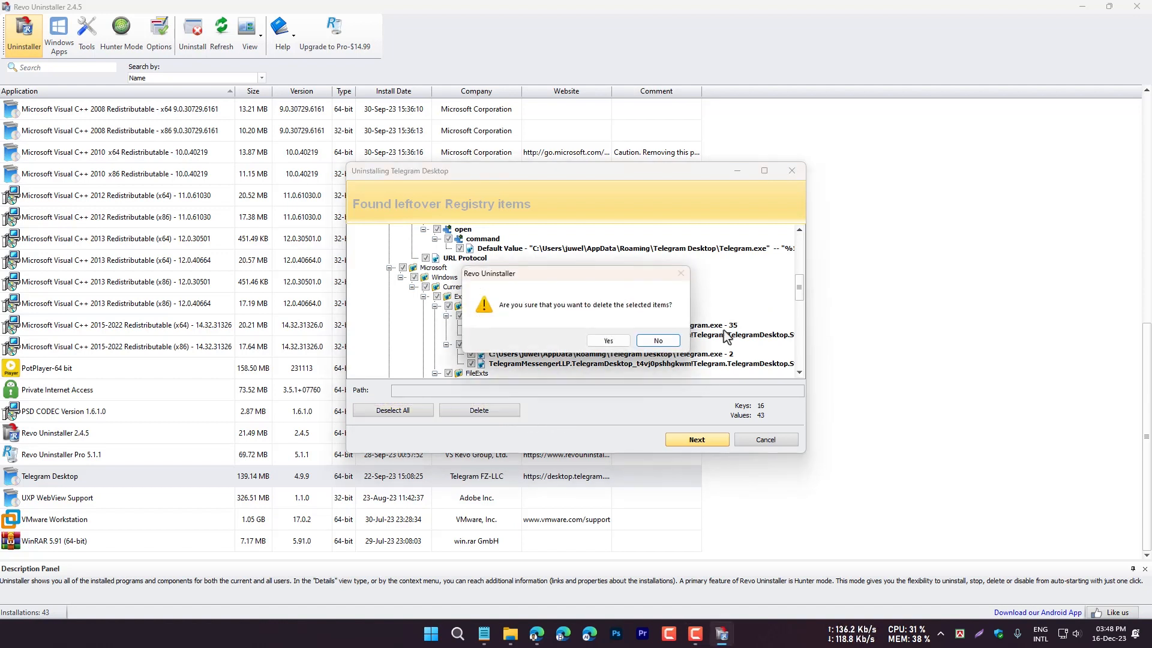
click(607, 340)
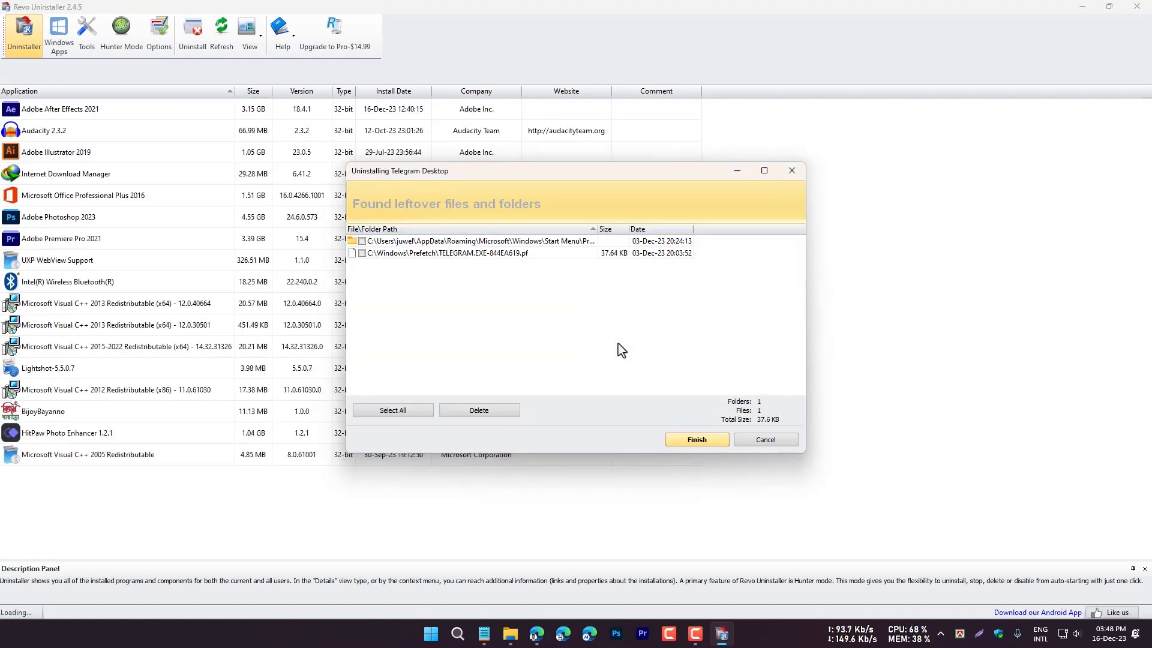
Step: Select all of Telegram Desktop's leftover files and folders and delete them, confirming the deletion
click(413, 413)
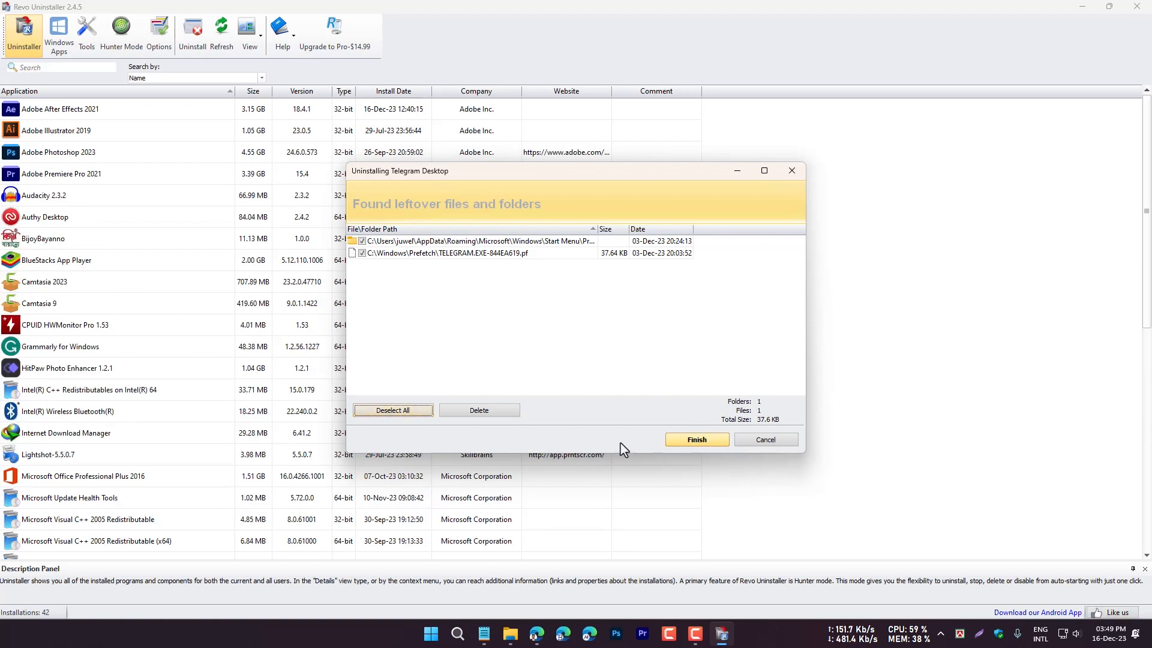
click(488, 412)
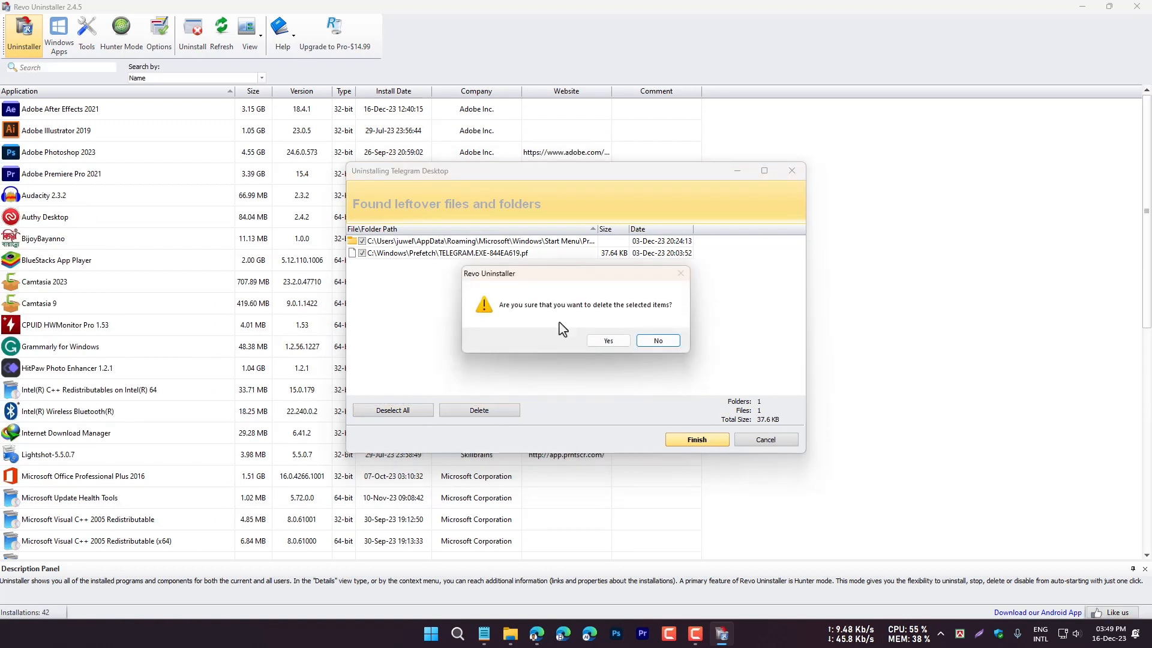
click(603, 339)
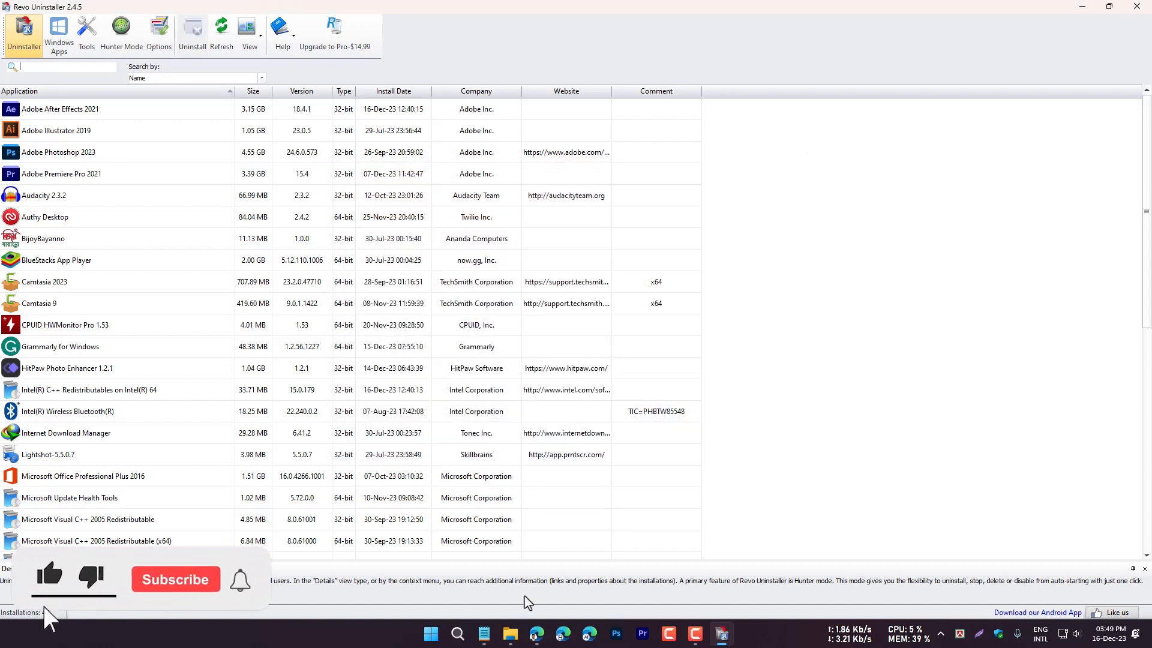
Step: Open the Installed apps list in Windows Settings and look through all of it for any remaining Telegram Desktop entry
right_click(431, 636)
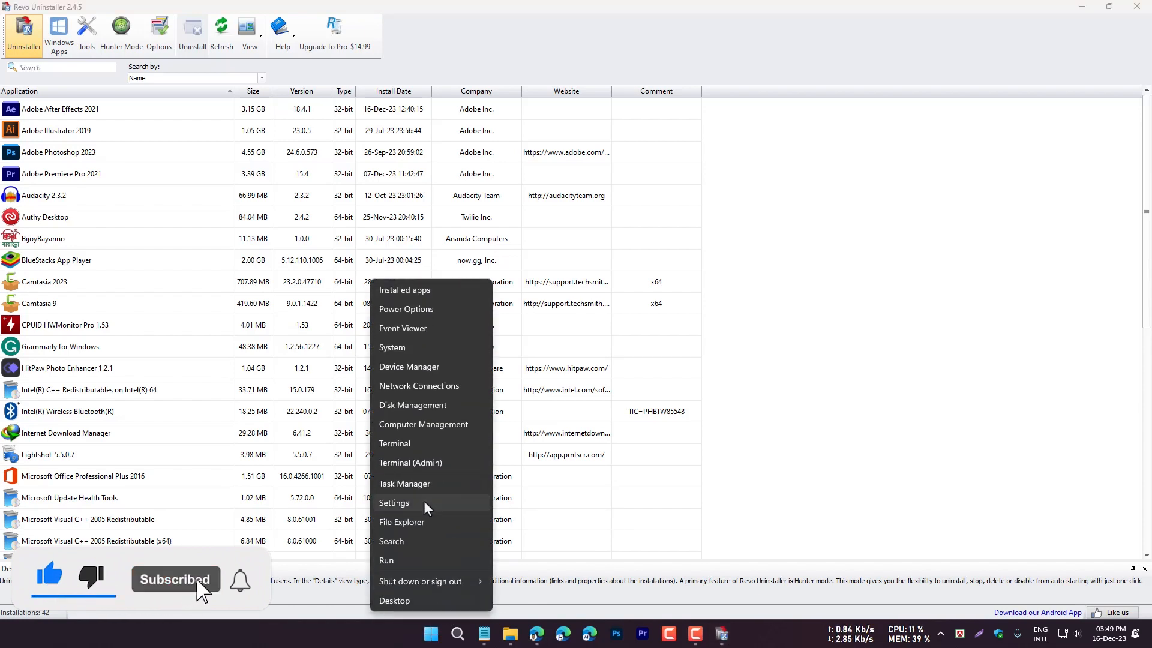
click(423, 293)
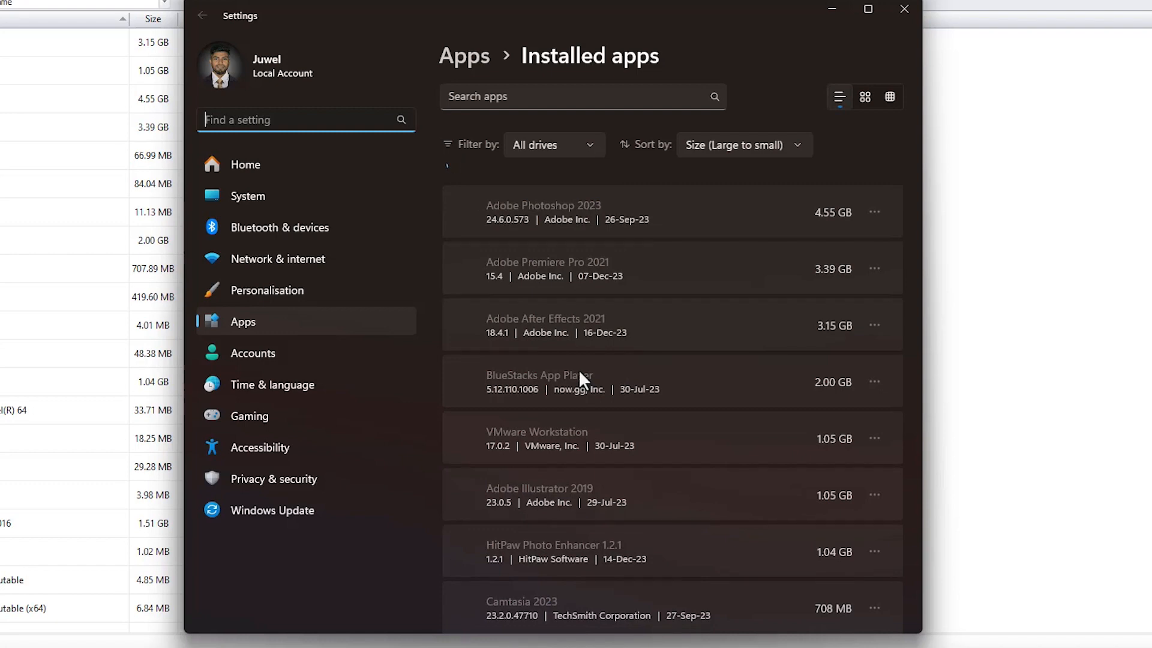
scroll(573, 384, down, 4)
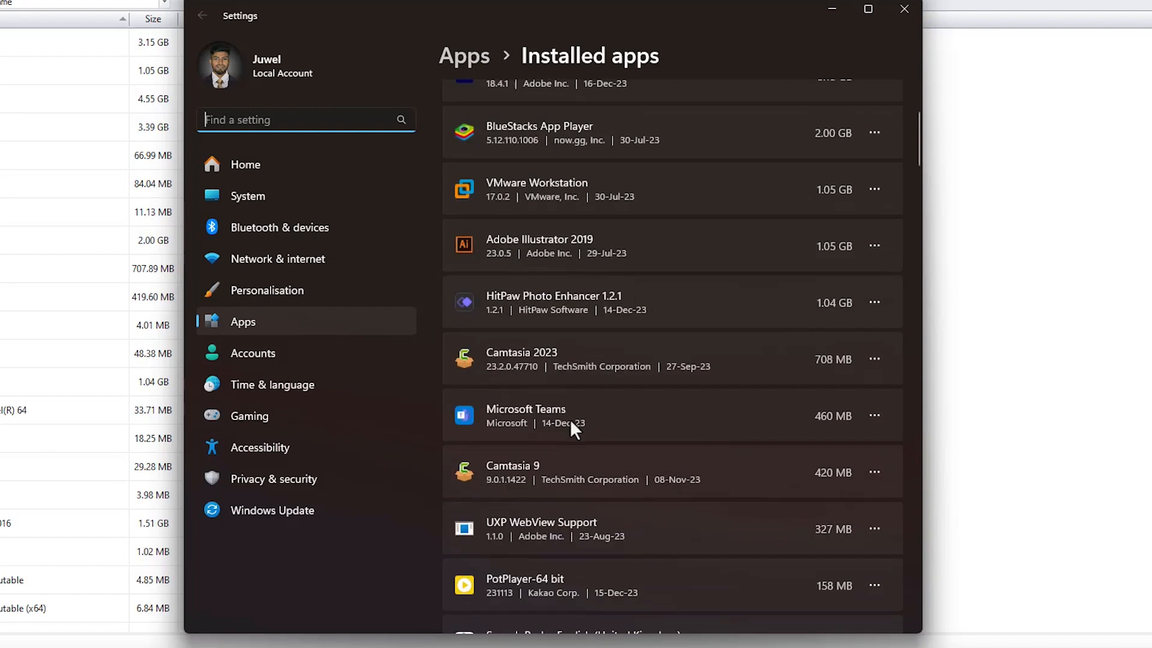
scroll(570, 419, down, 4)
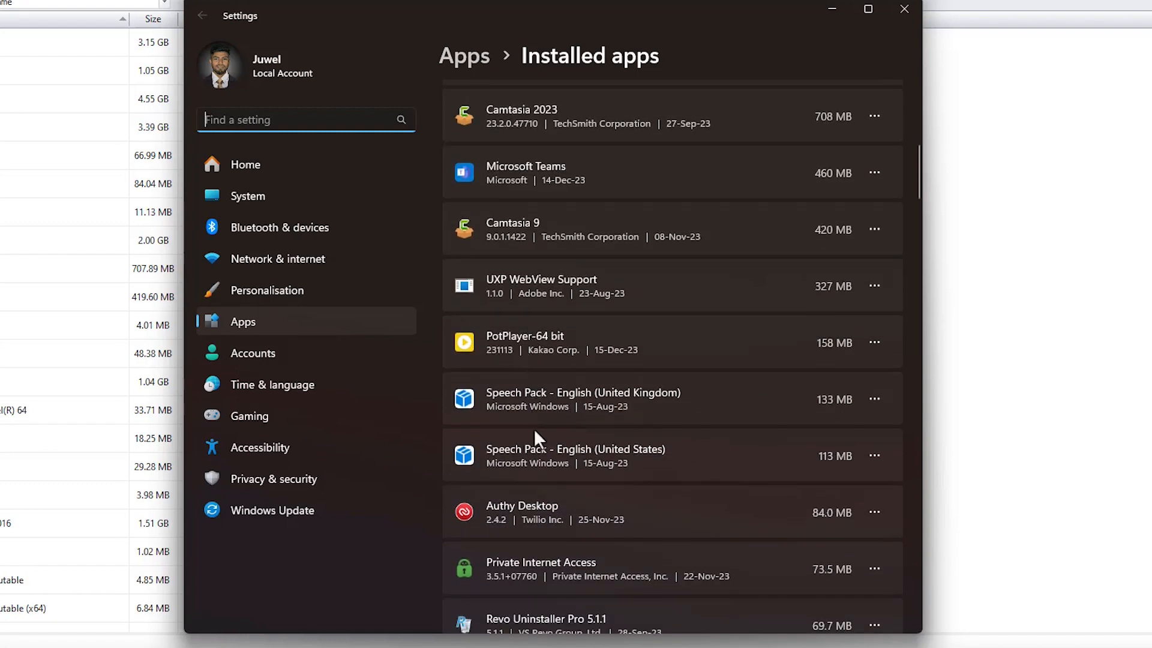
scroll(535, 434, down, 9)
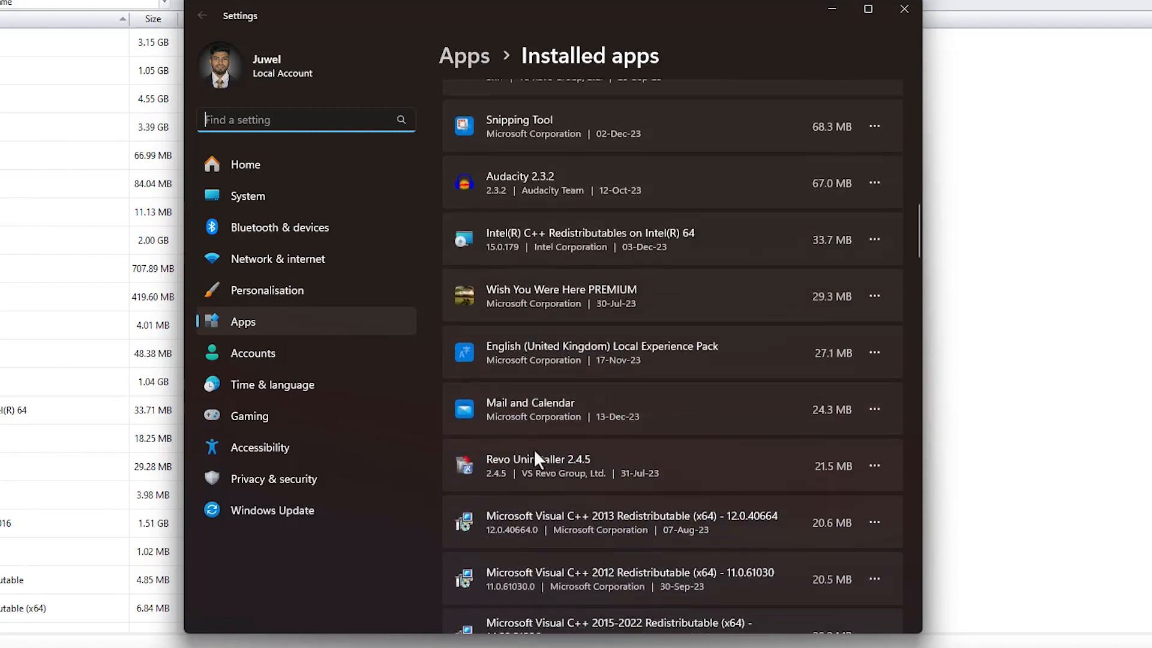
scroll(534, 449, down, 17)
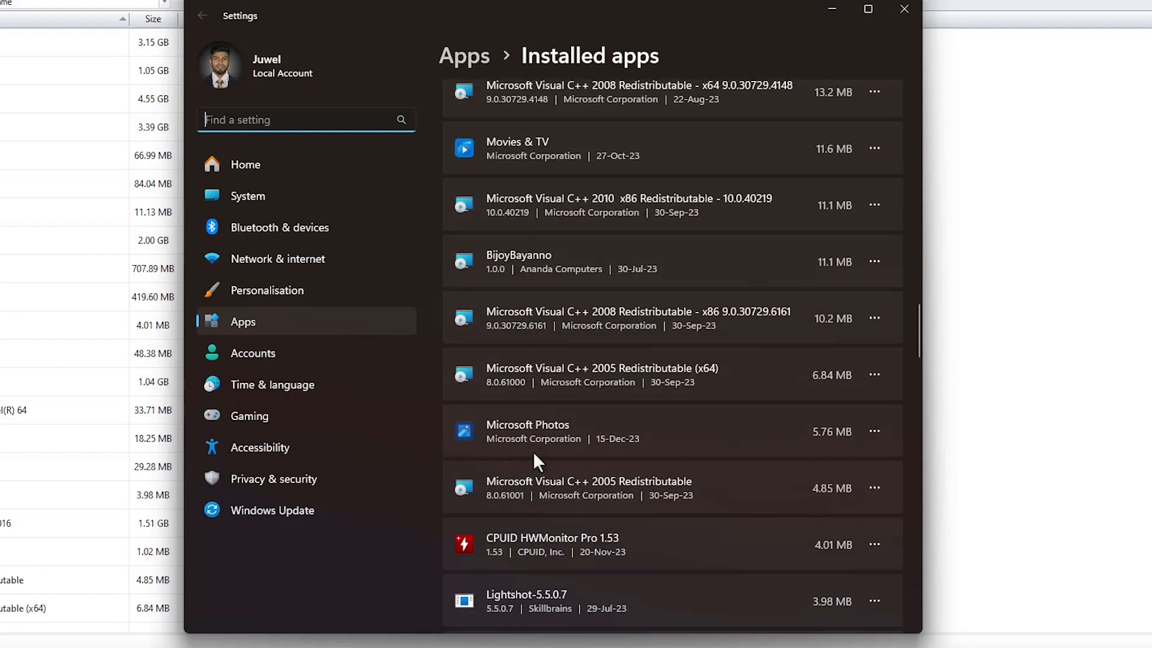
scroll(534, 454, down, 4)
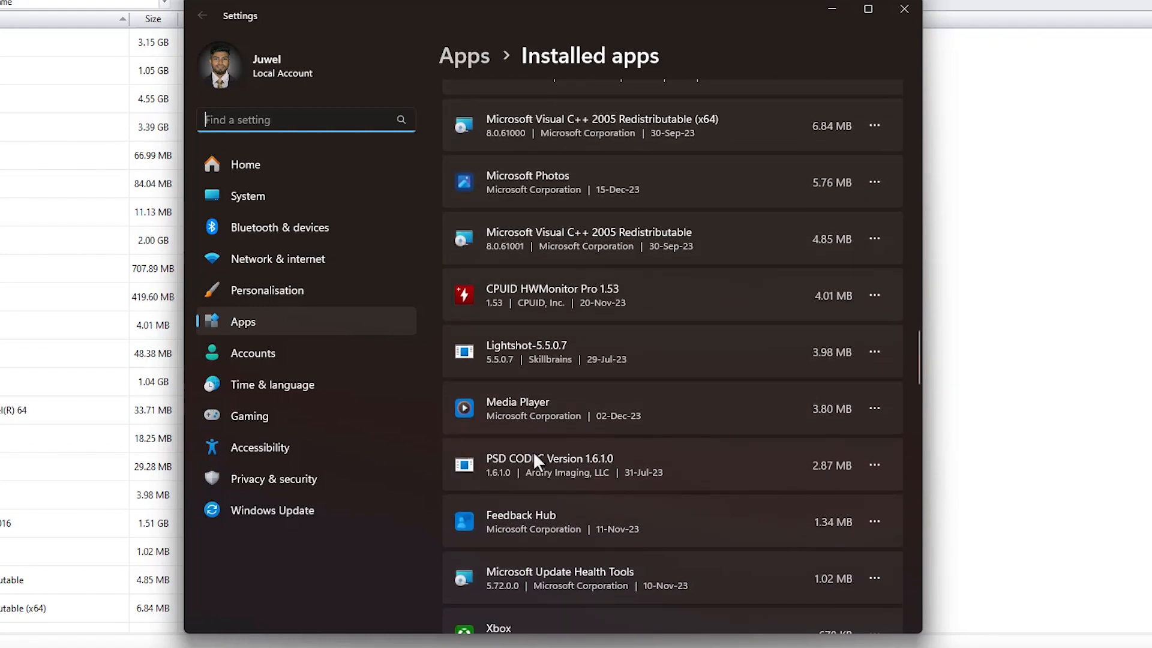
scroll(545, 447, down, 8)
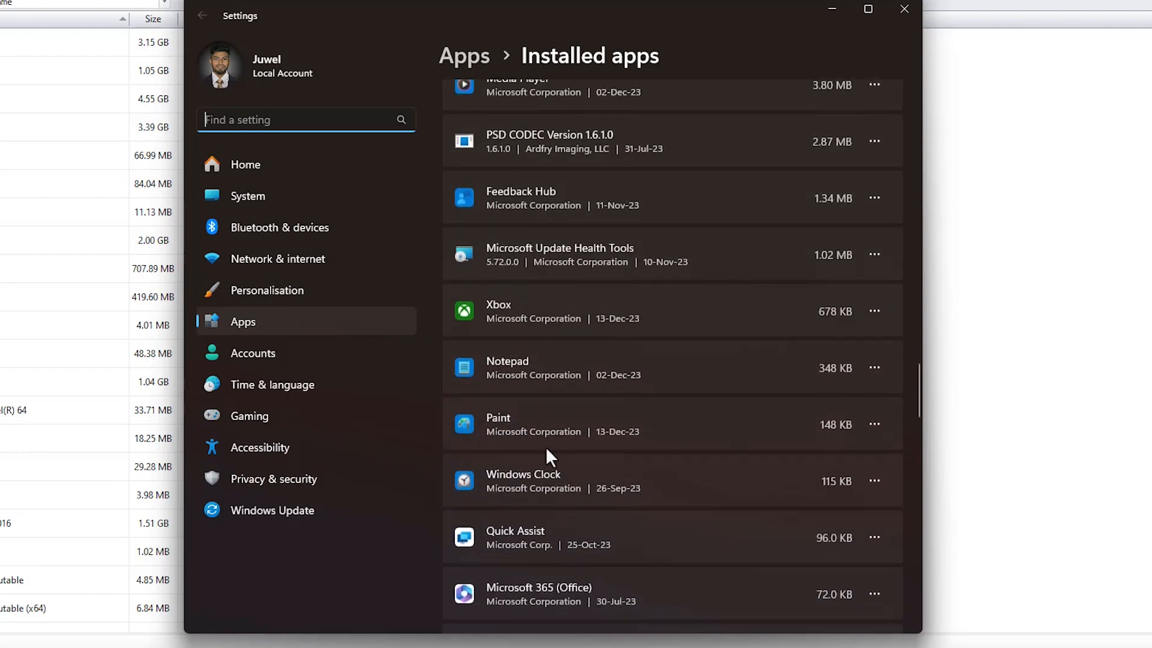
scroll(547, 451, down, 6)
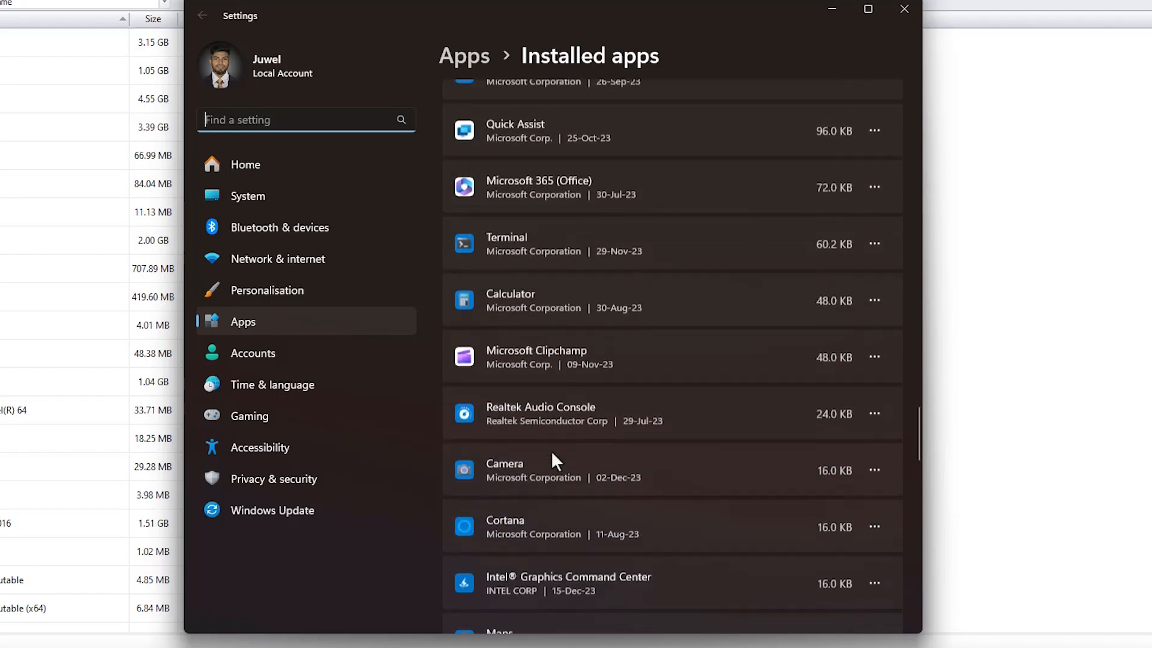
scroll(585, 467, down, 12)
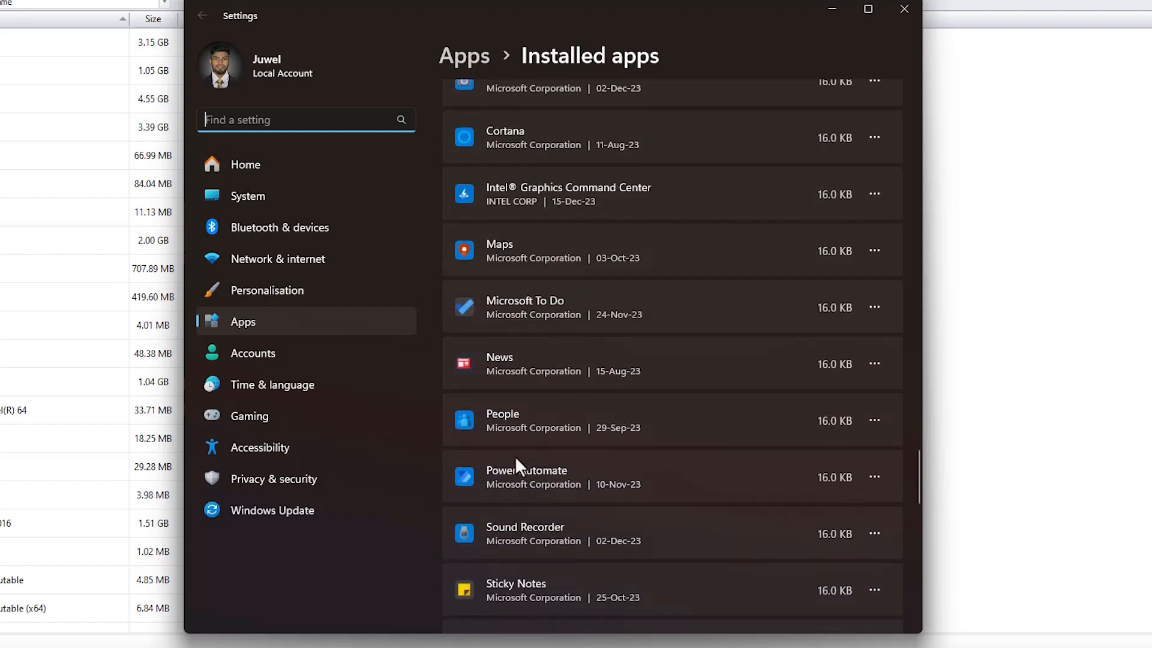
scroll(513, 456, down, 7)
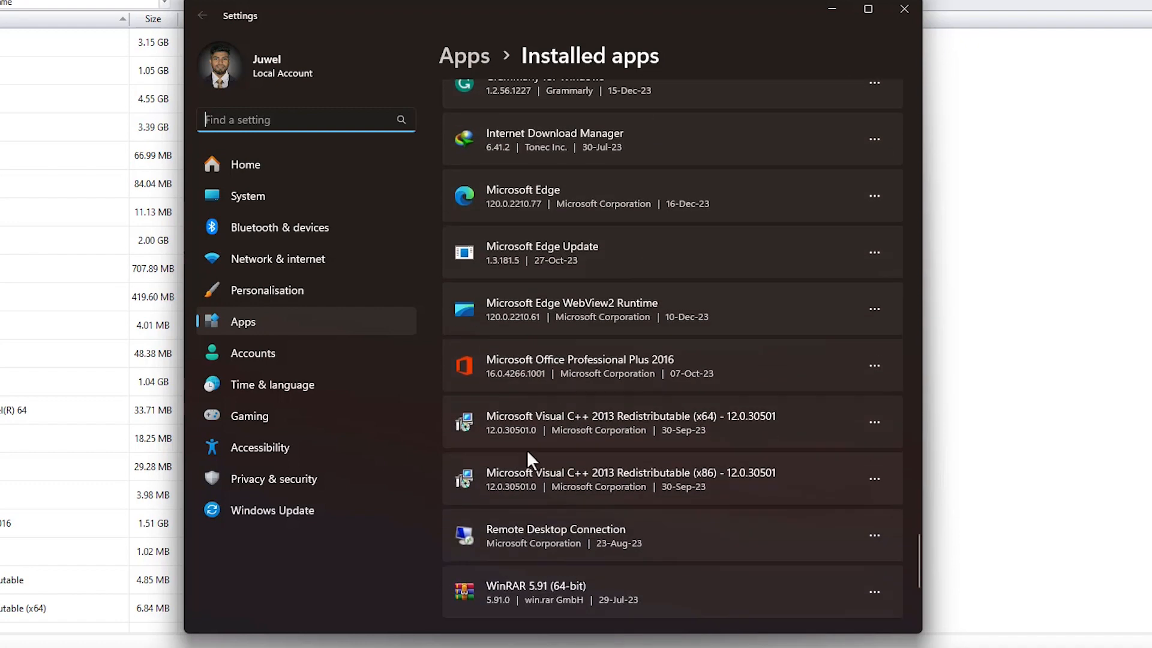
Step: Search the installed apps for "tele" to check whether Telegram is still listed
scroll(557, 442, up, 15)
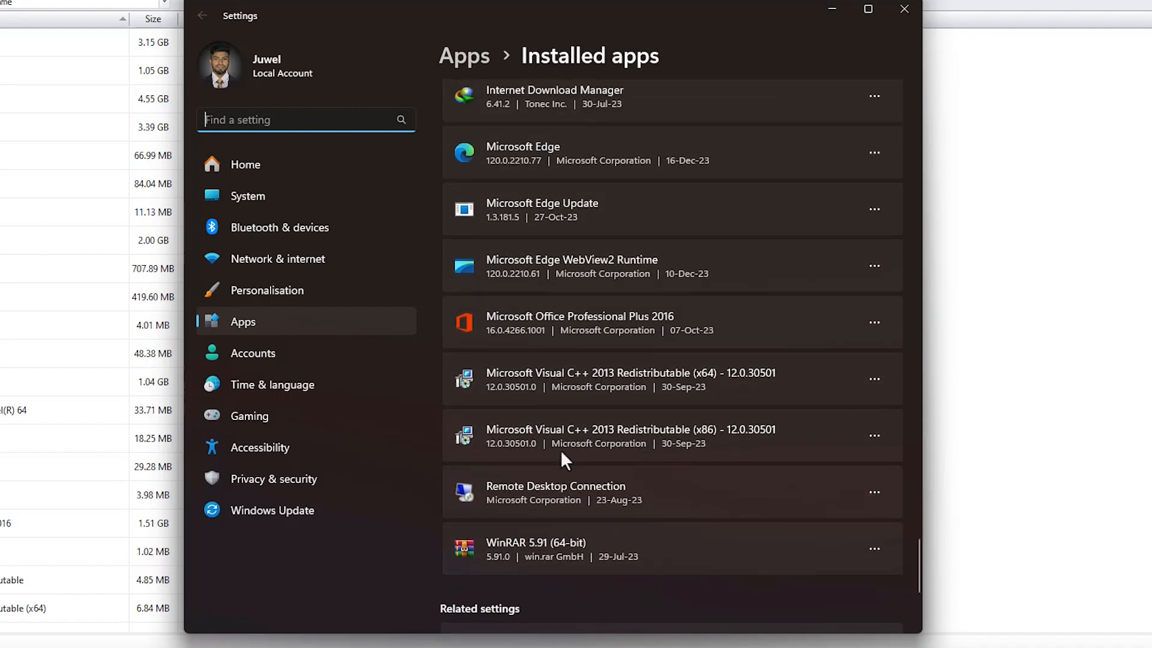
scroll(563, 455, up, 20)
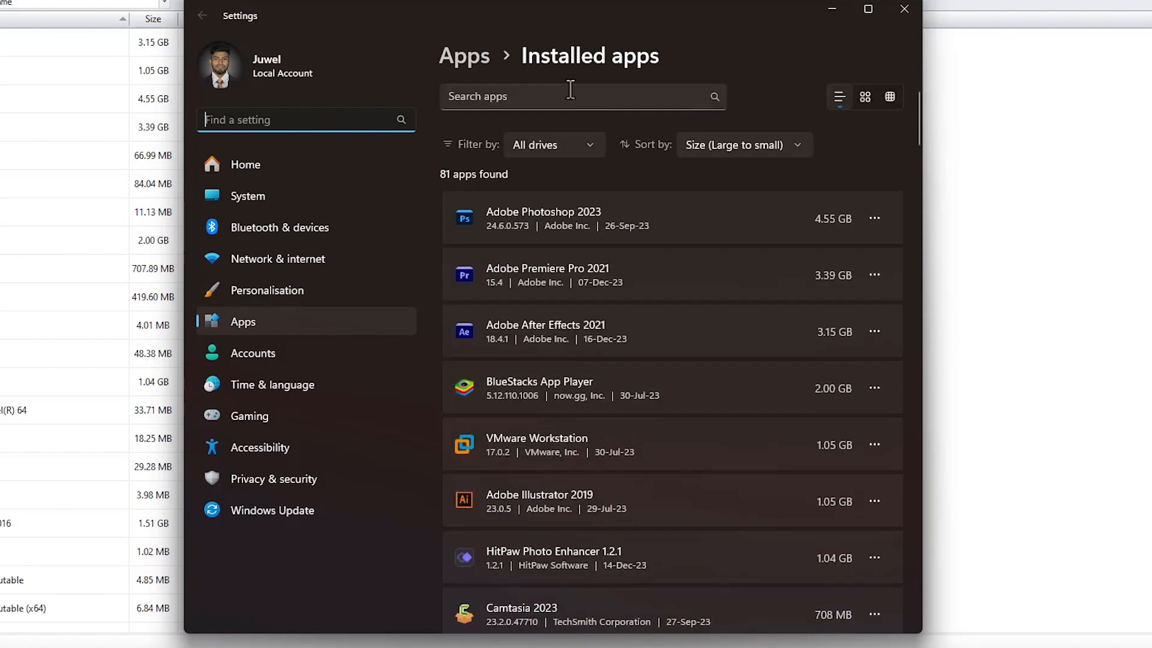
click(569, 90)
text(tele)
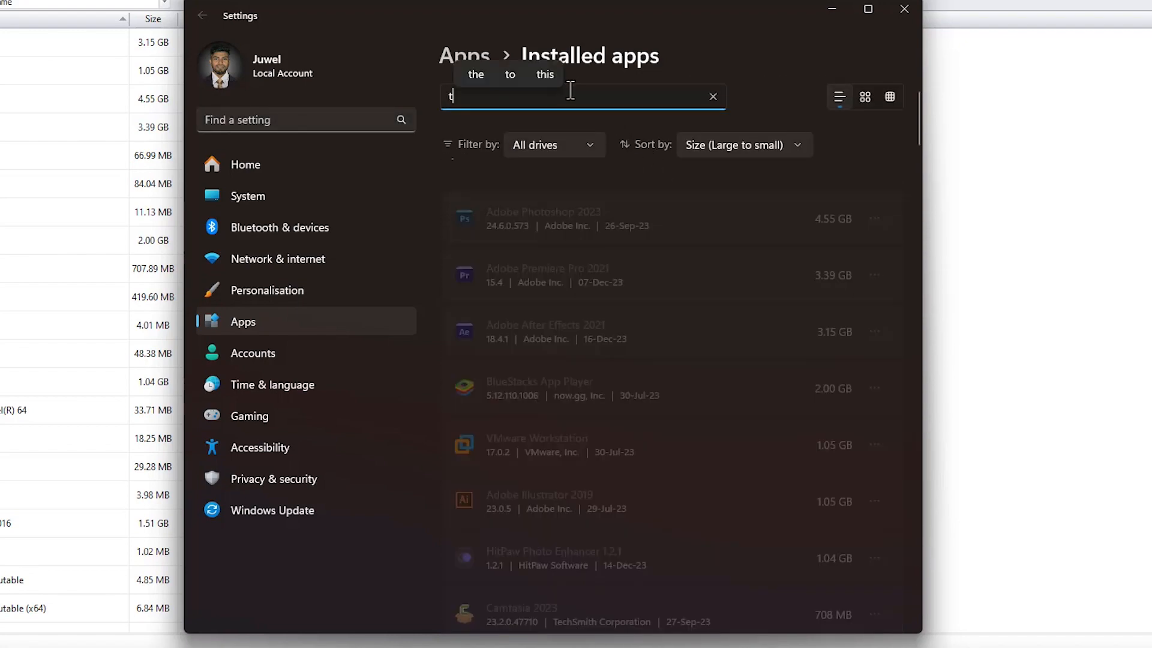